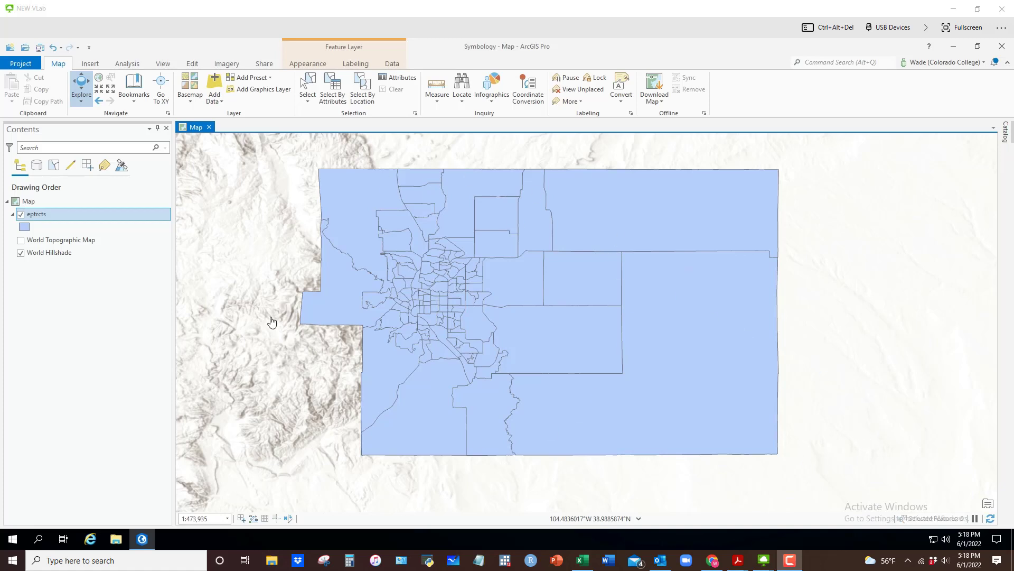
Select the eptrcts tract layer in Contents and bring up its context menu.
click(39, 221)
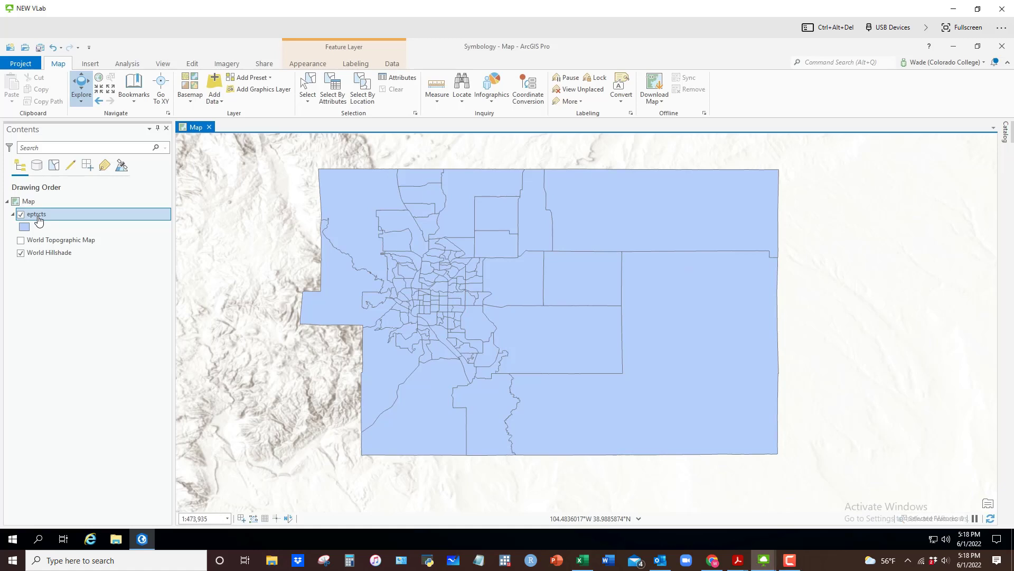
right_click(37, 216)
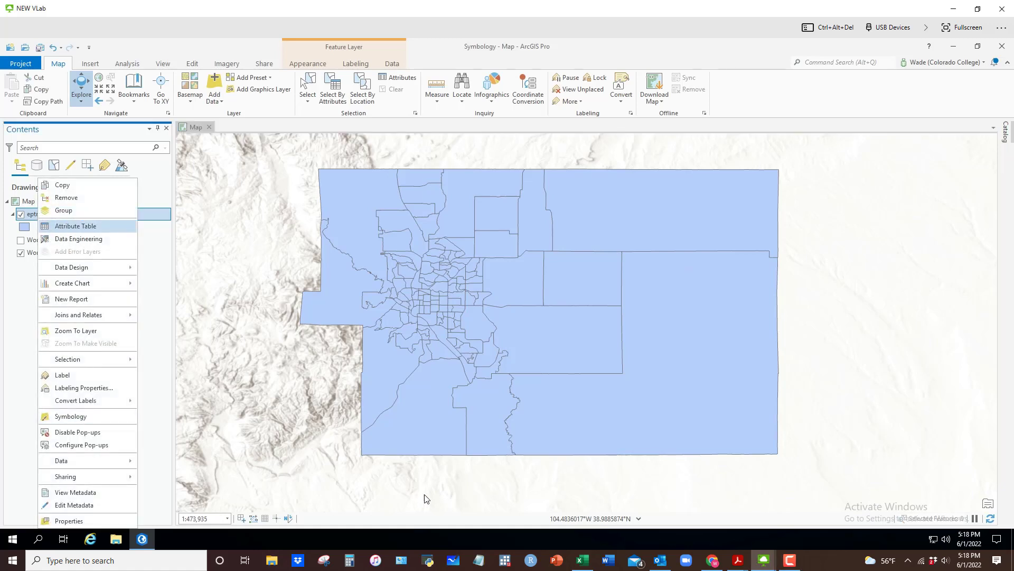
Open the eptrcts attribute table and scroll across its columns.
key(Return)
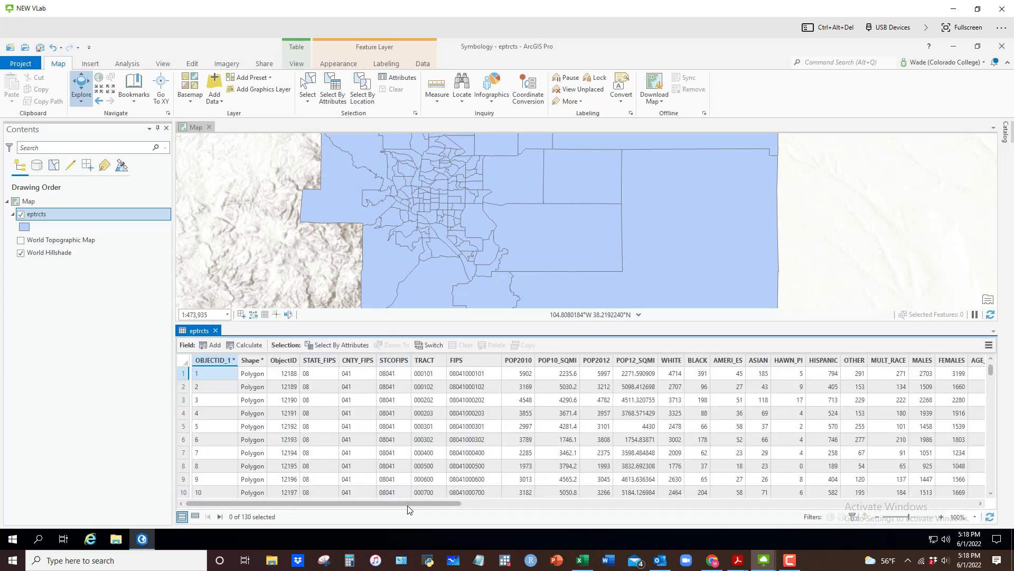
drag(407, 504, 487, 509)
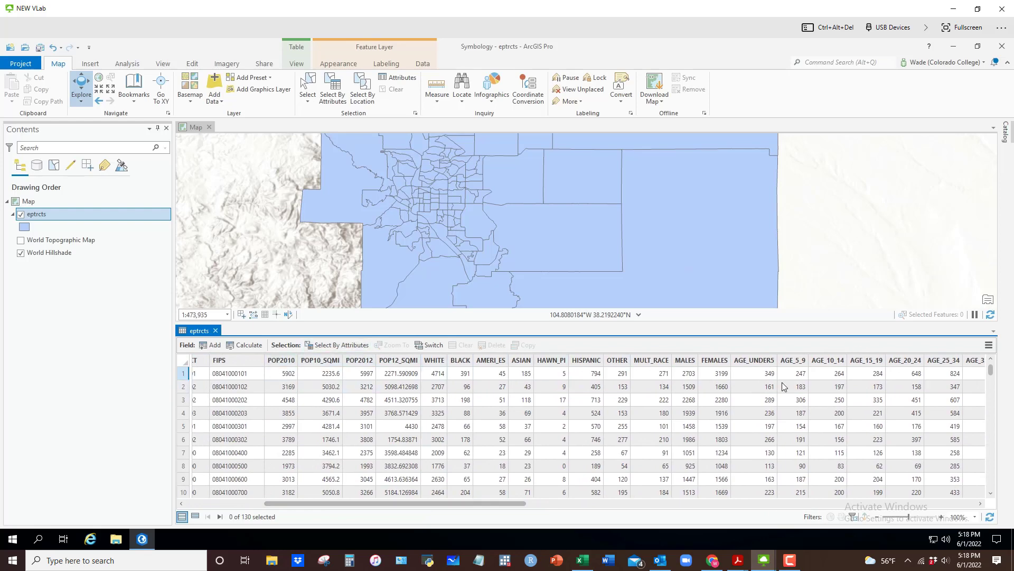
drag(464, 502, 545, 508)
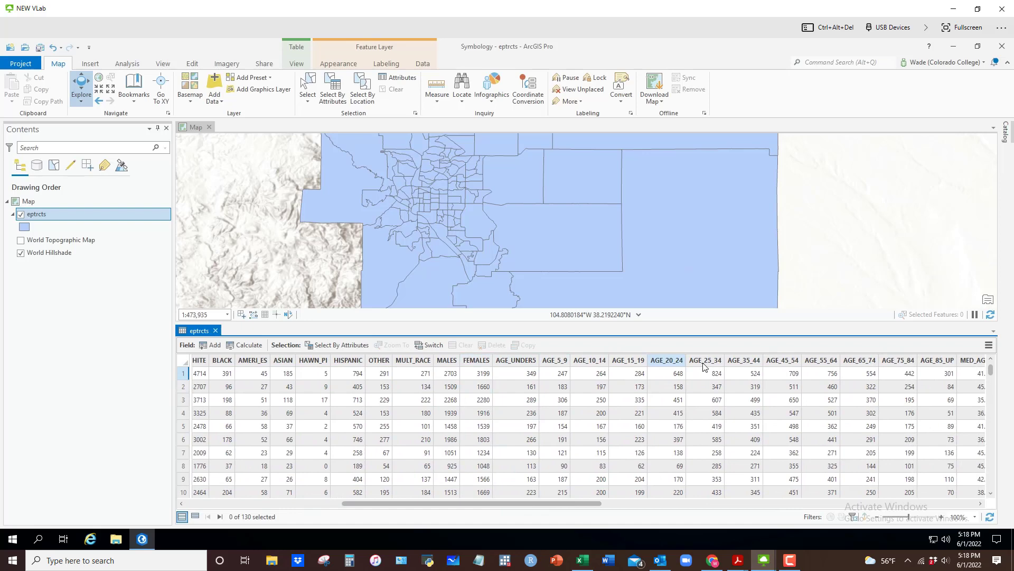
drag(460, 503, 684, 500)
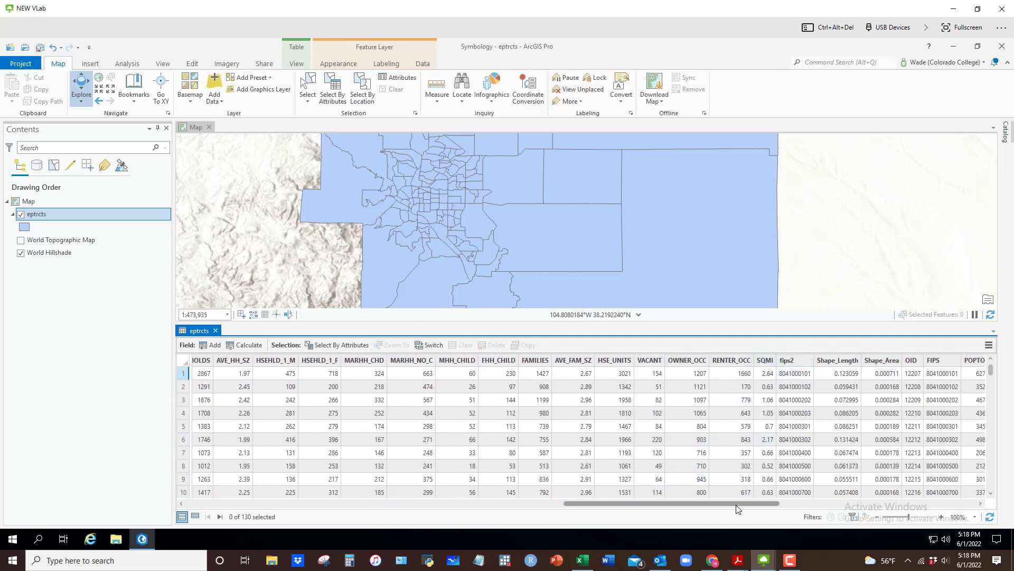
drag(736, 505, 769, 504)
scroll(898, 513, right, 9)
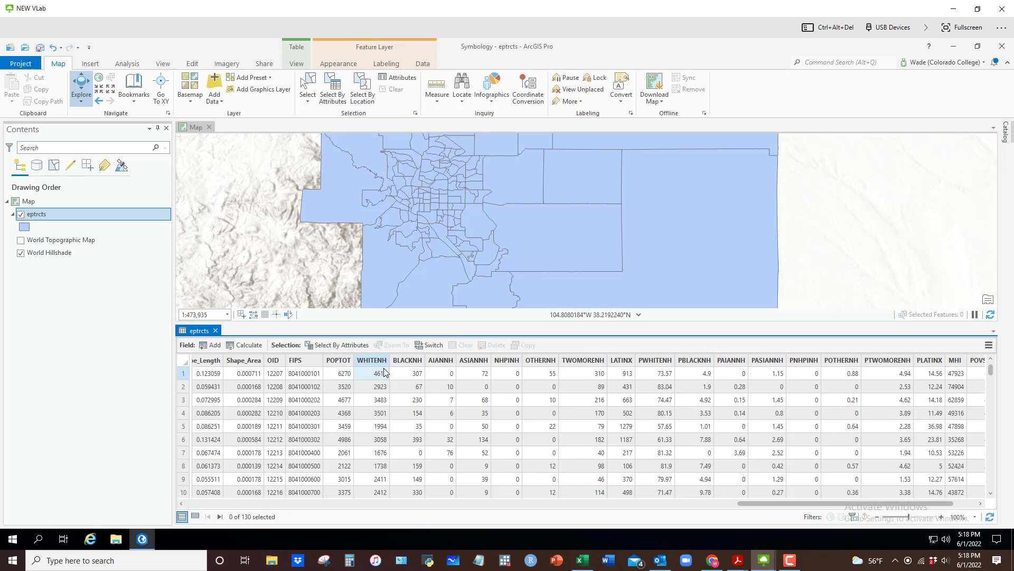
Inspect the NHPINH, OTHERNH, TWOMORENH, LATINX, PWHITENH, POVBELOW and PAIANNH field values.
click(532, 377)
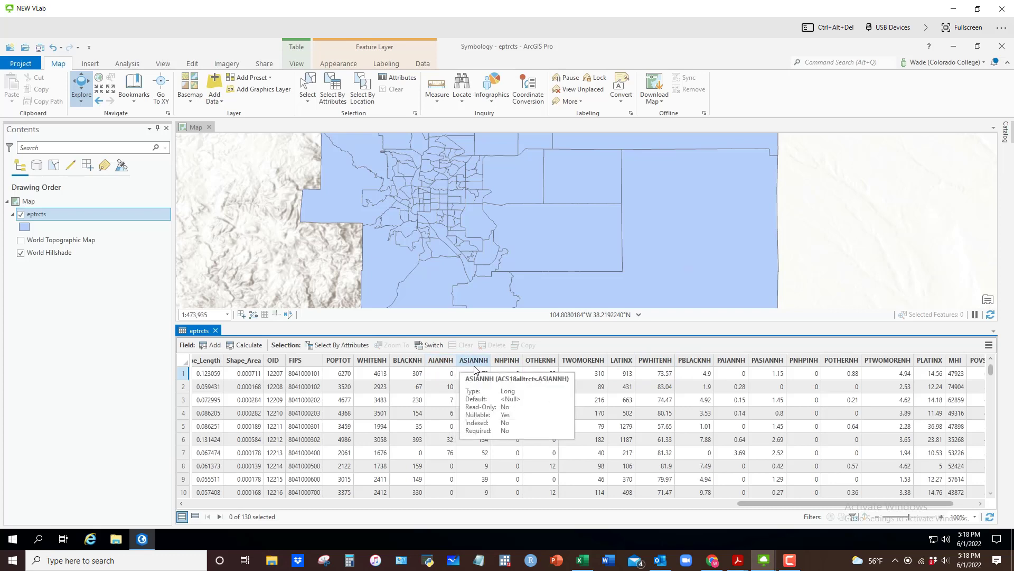
click(506, 372)
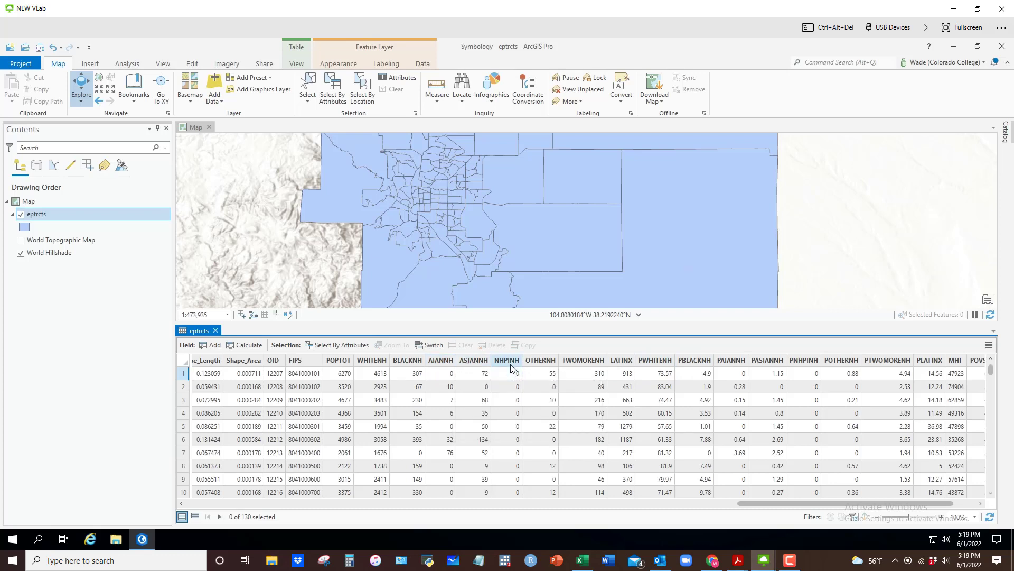
click(550, 373)
click(587, 371)
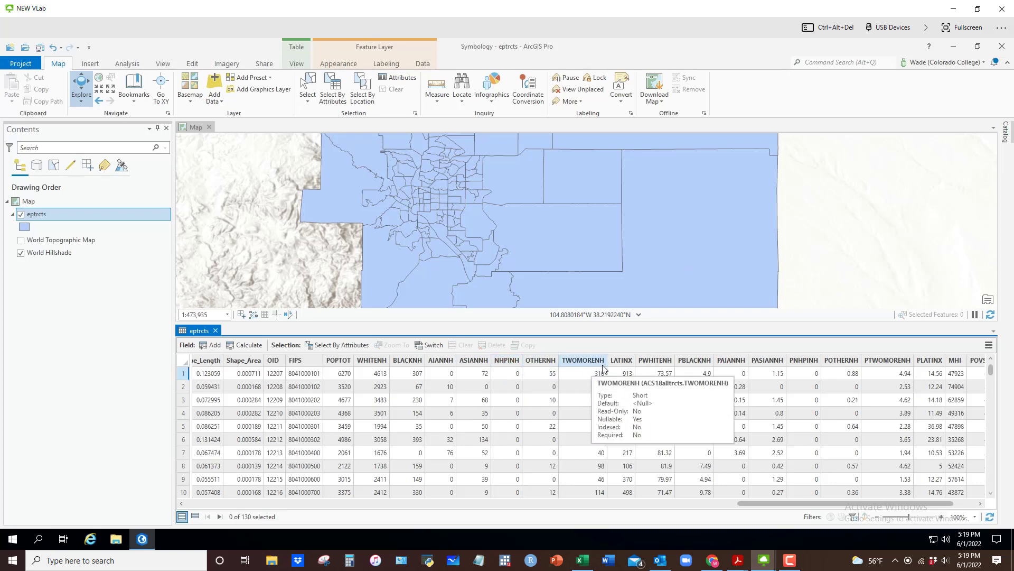
click(628, 372)
click(661, 374)
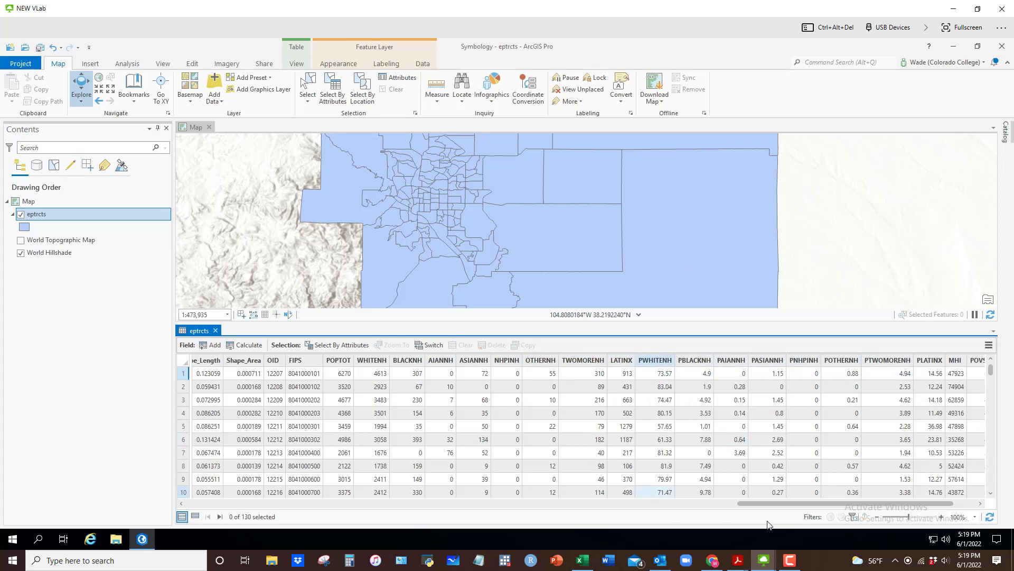
drag(813, 505, 860, 505)
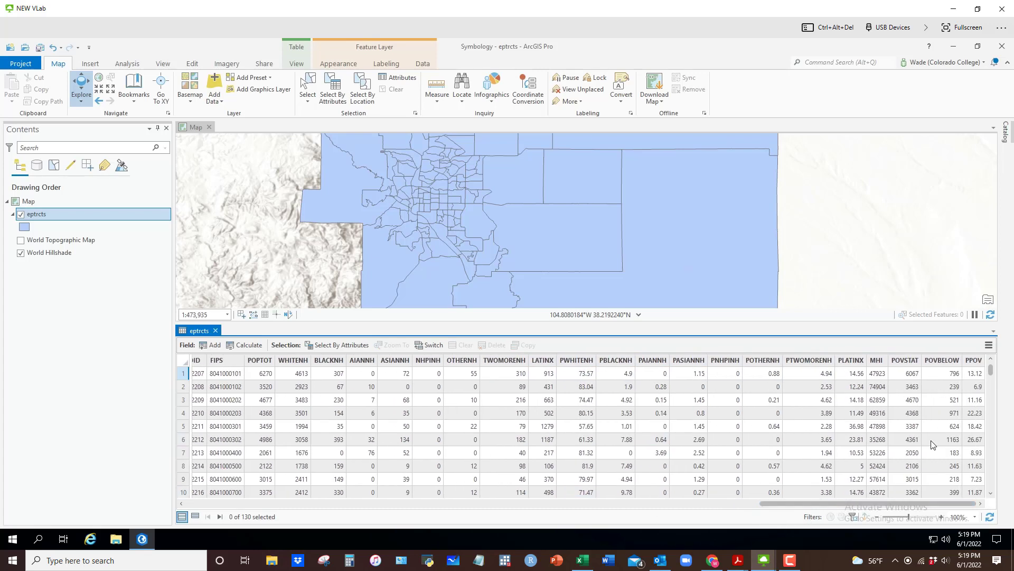
mouse_move(907, 364)
mouse_move(944, 364)
click(954, 386)
click(656, 374)
Close the attribute table, open eptrcts Symbology and list the primary symbology types.
click(216, 330)
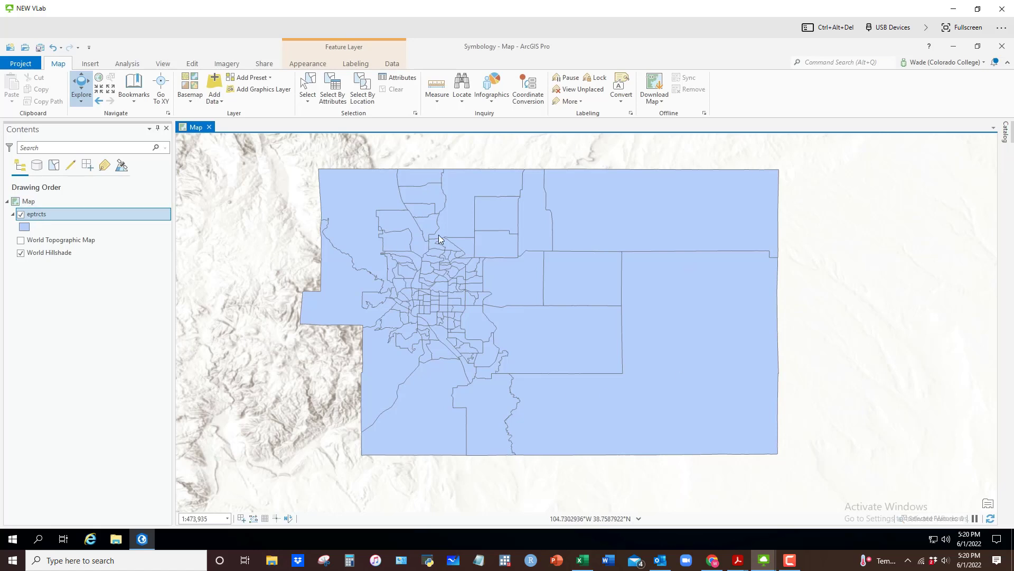
right_click(36, 219)
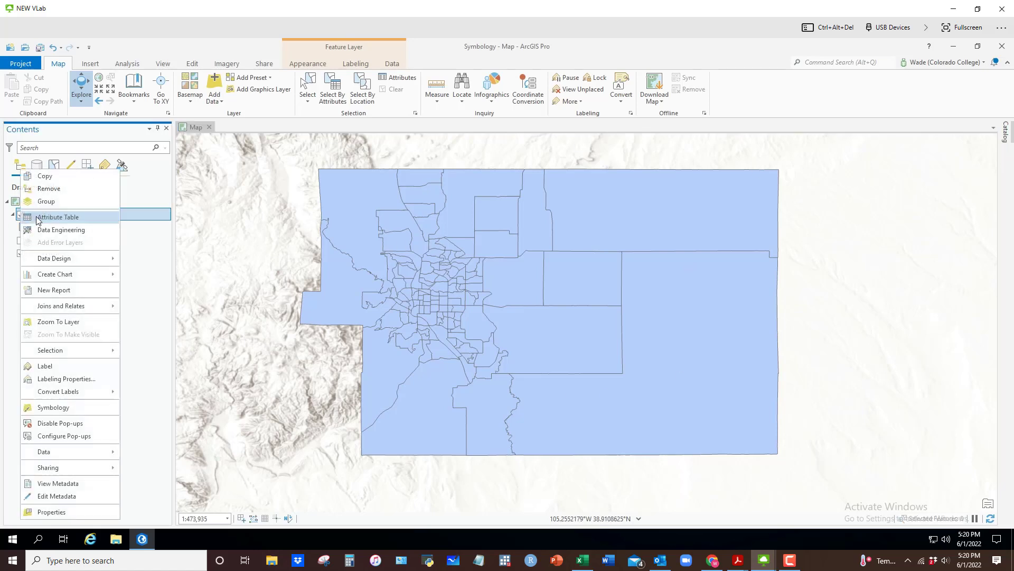
click(67, 409)
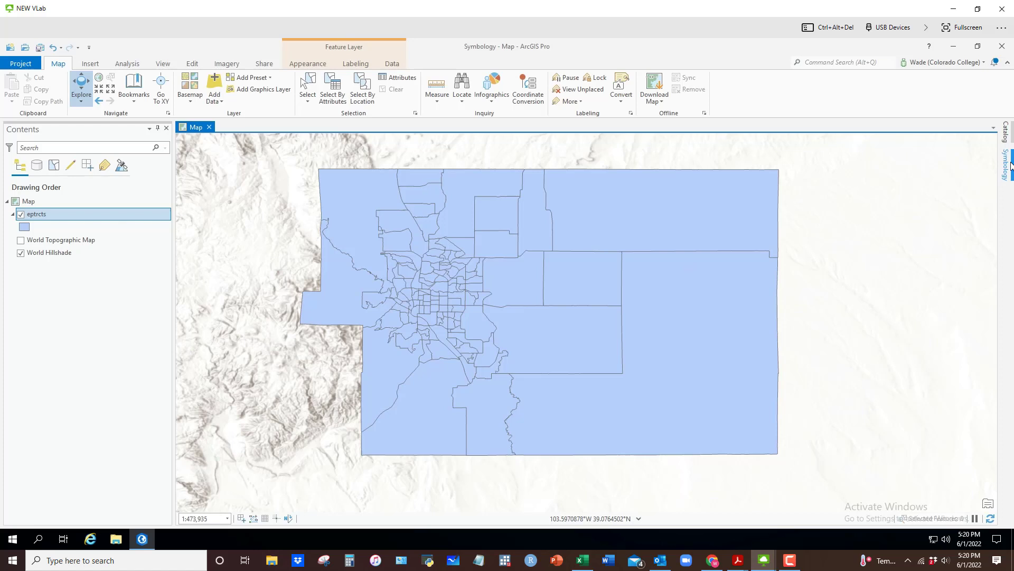
mouse_move(1012, 166)
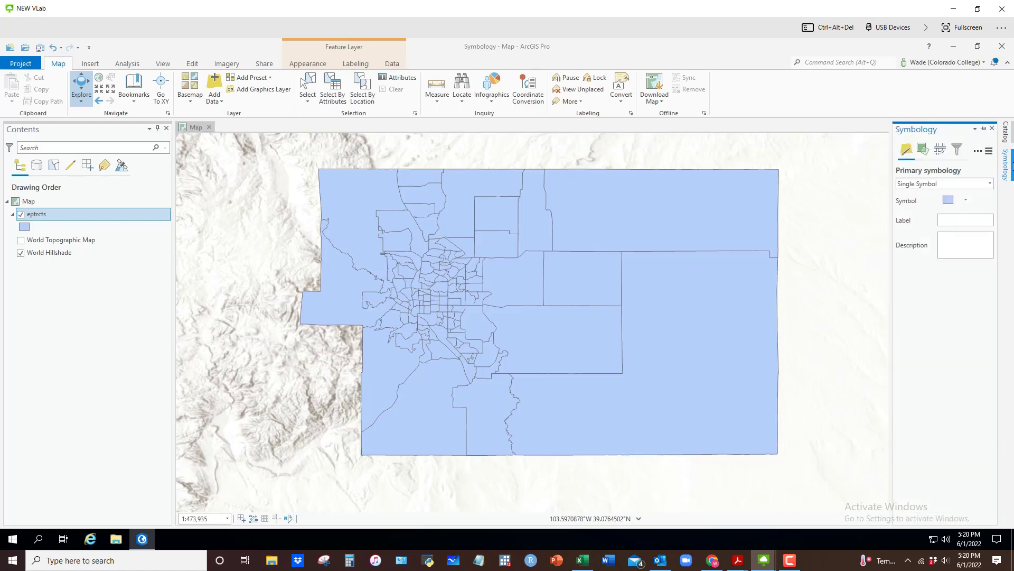
click(991, 184)
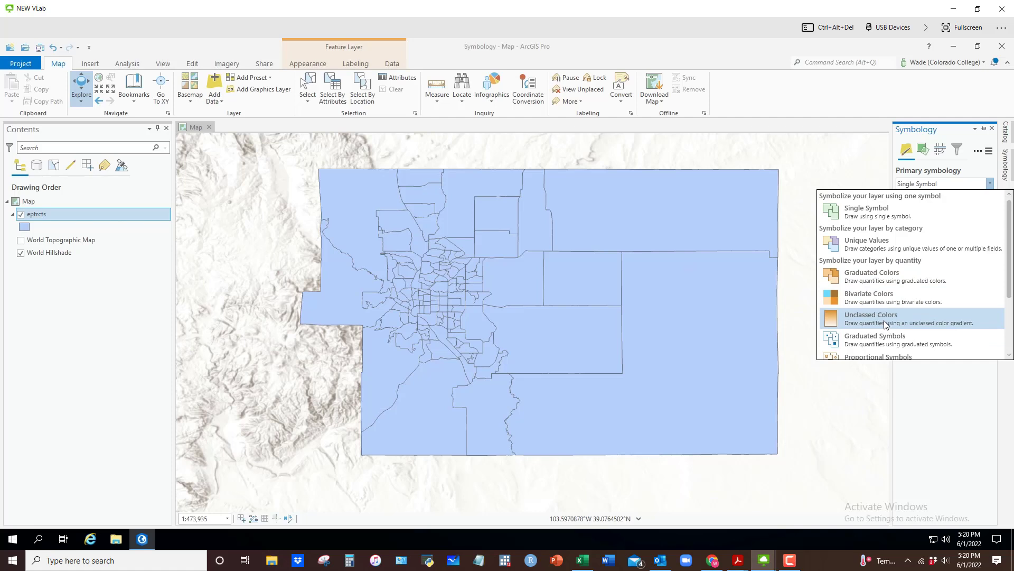
Apply Graduated Colors on the MHI field with a navy-to-yellow colour ramp.
click(857, 279)
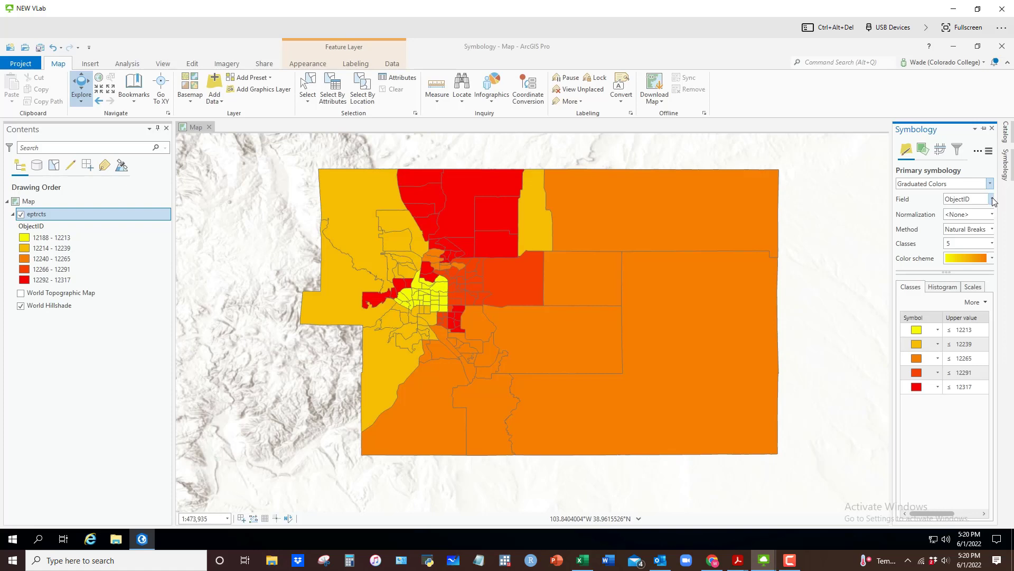
click(993, 199)
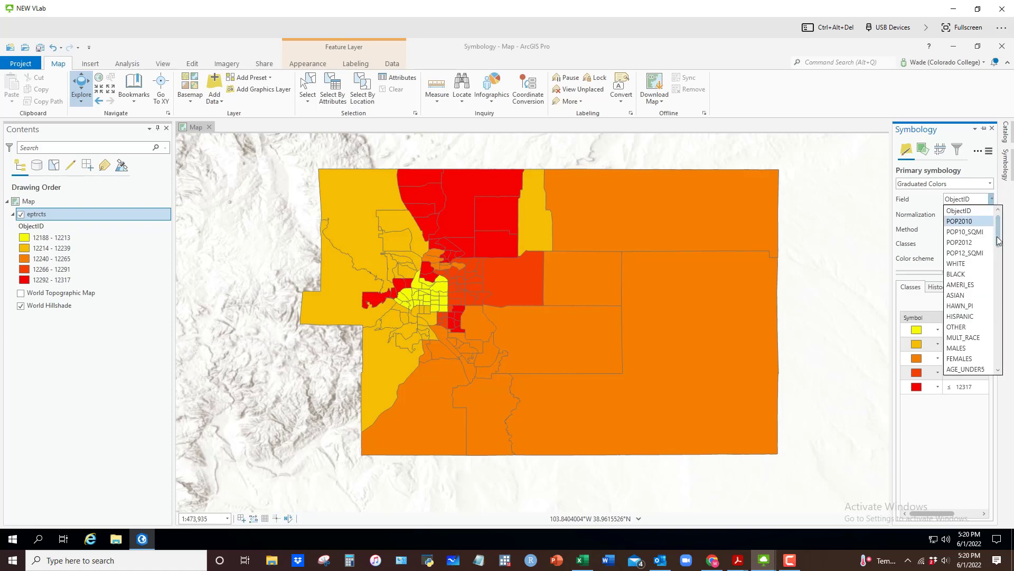
drag(998, 241, 1004, 366)
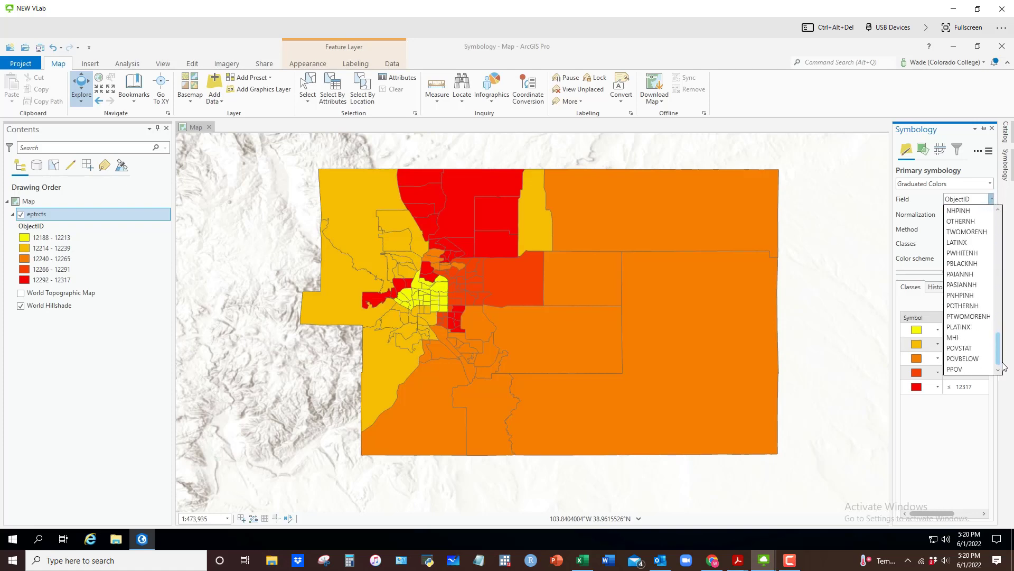
click(954, 338)
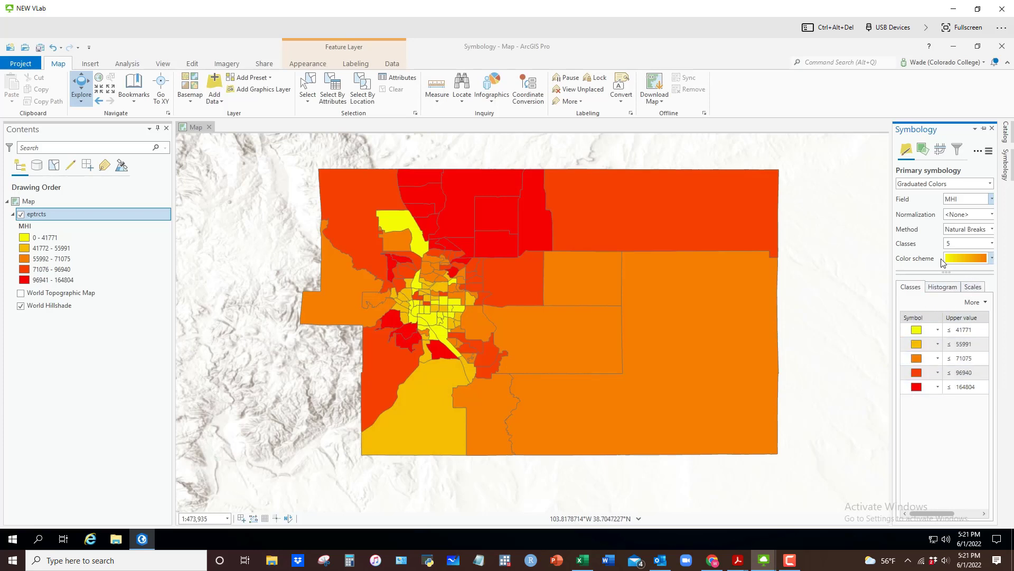
click(992, 258)
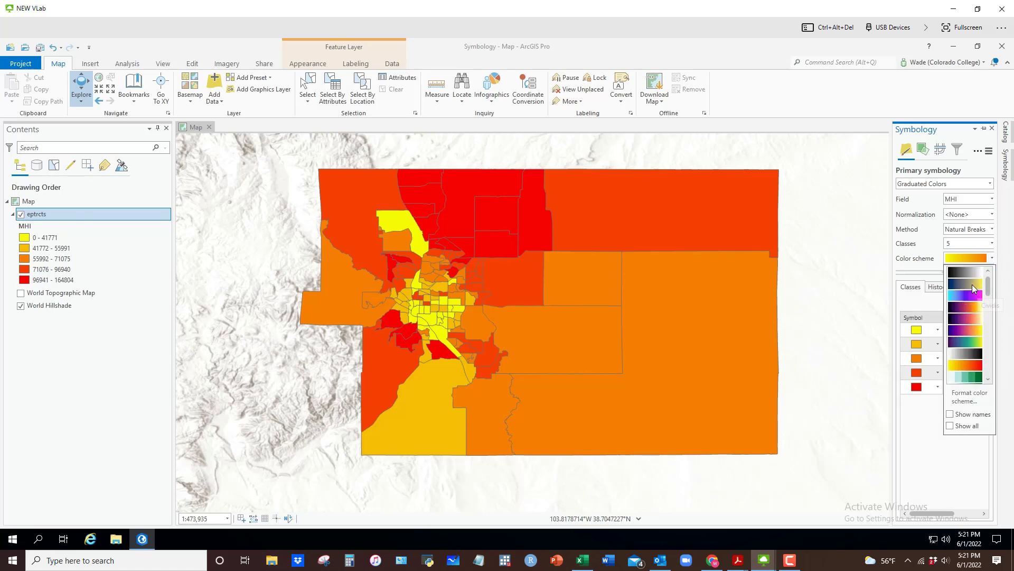
click(977, 285)
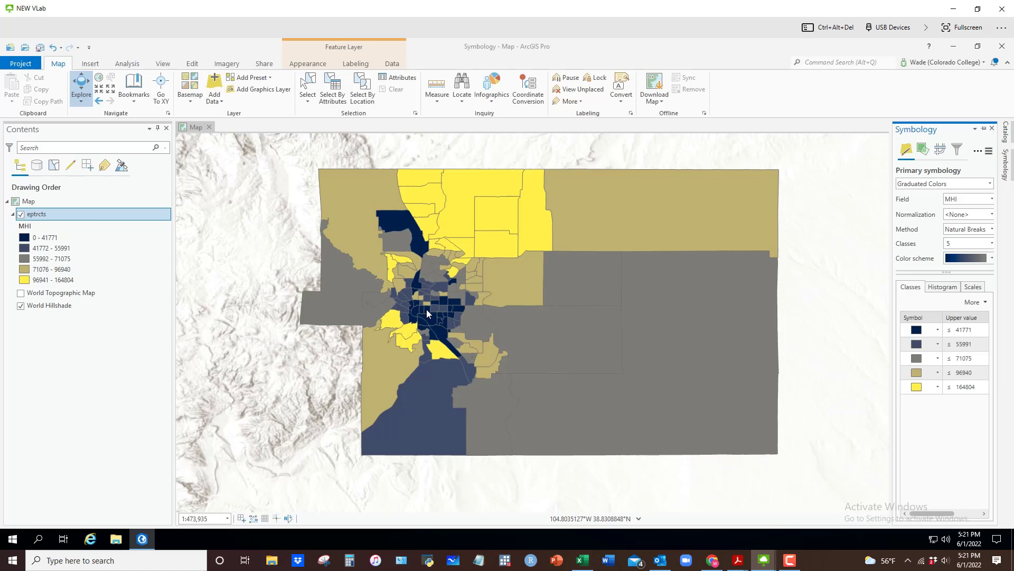
Change the choropleth field to PPOV, then to POVBELOW.
click(992, 200)
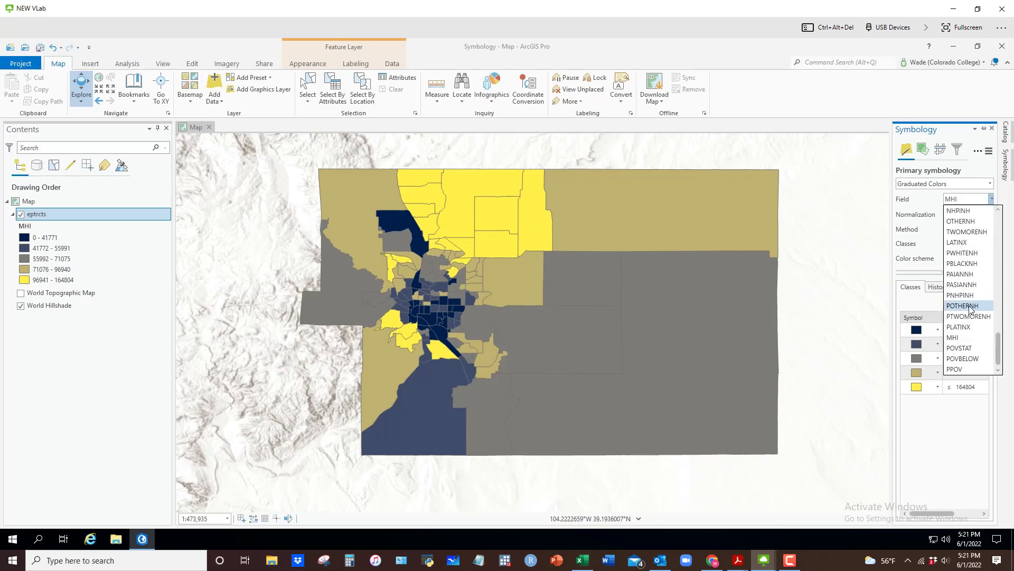
click(960, 370)
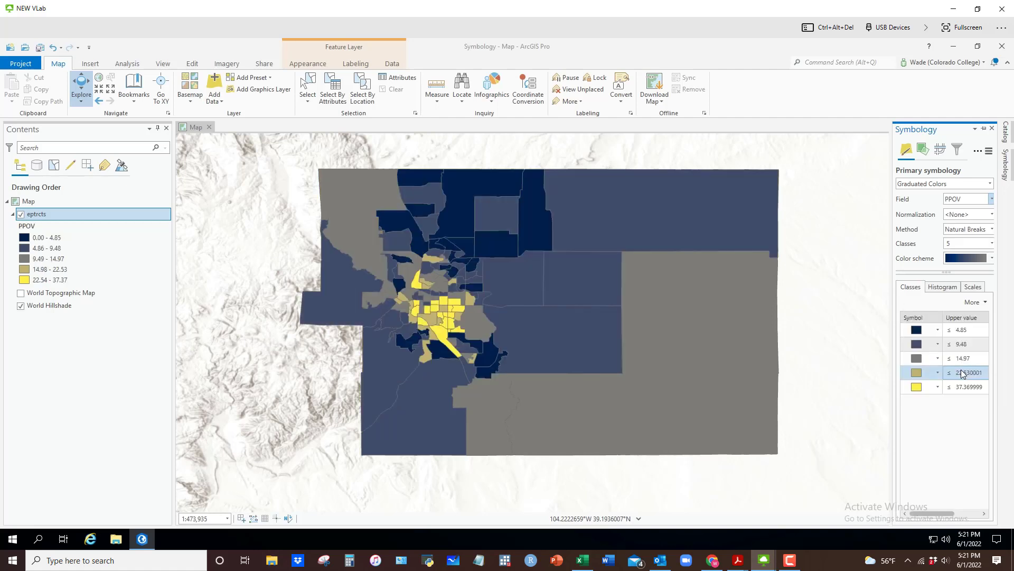
click(994, 199)
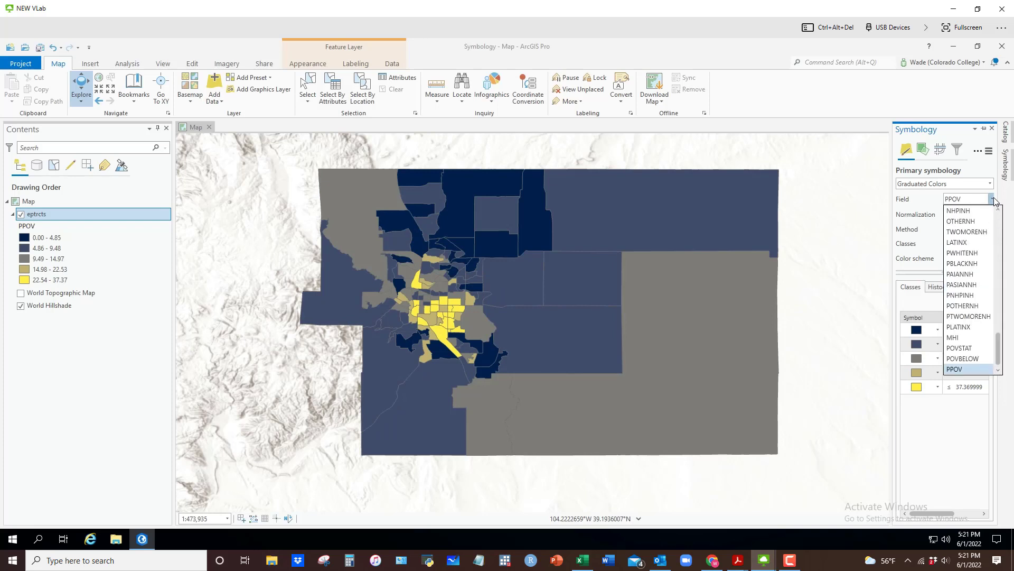
click(966, 359)
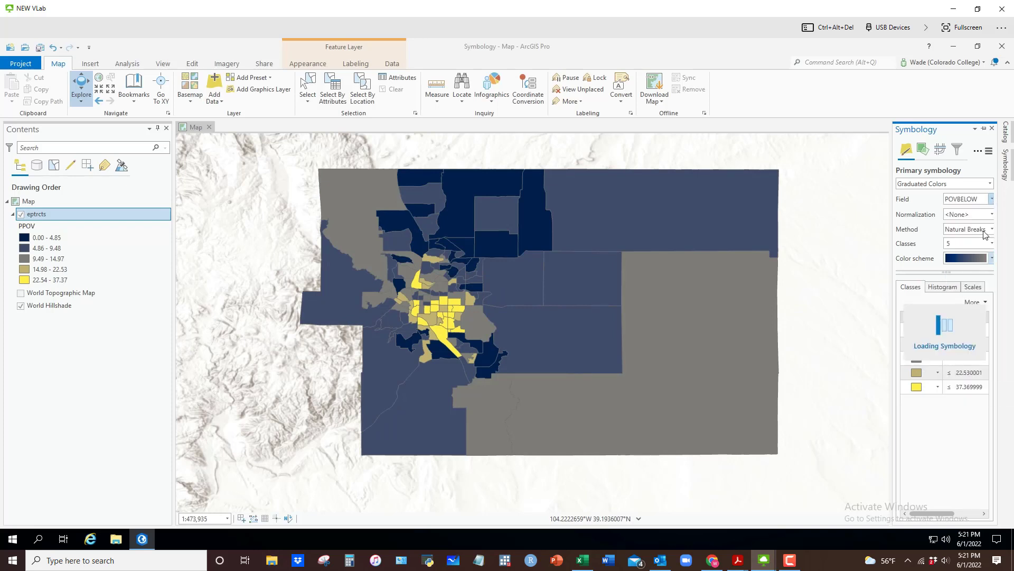
Normalize POVBELOW by POVSTAT, then switch normalization to percentage of total.
click(992, 214)
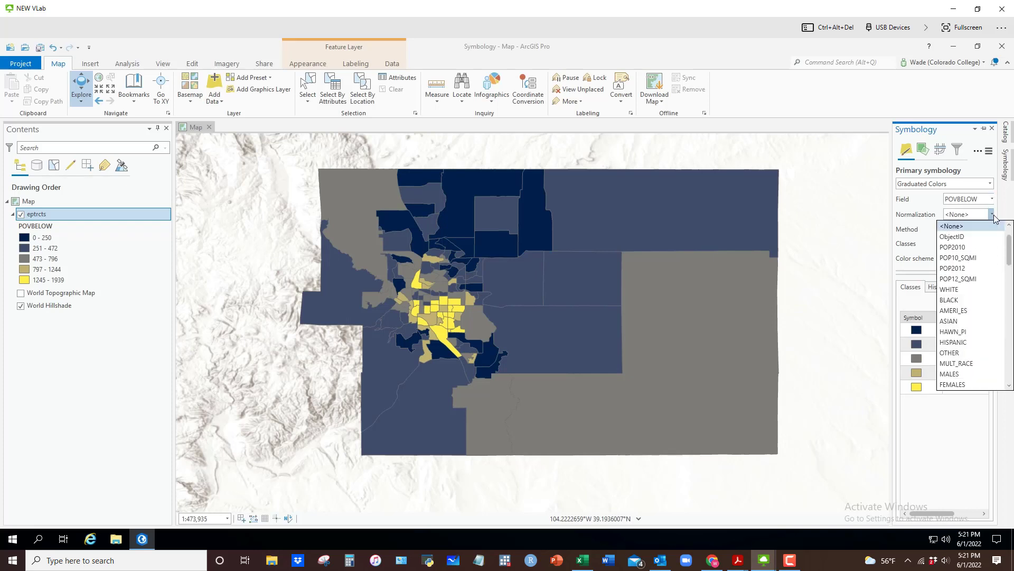
scroll(975, 308, down, 3)
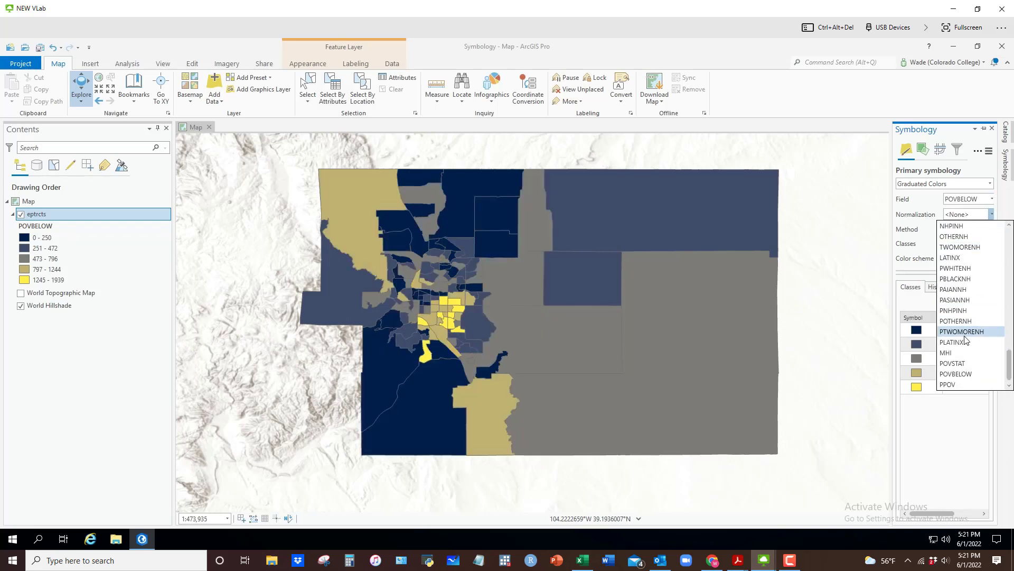
click(960, 364)
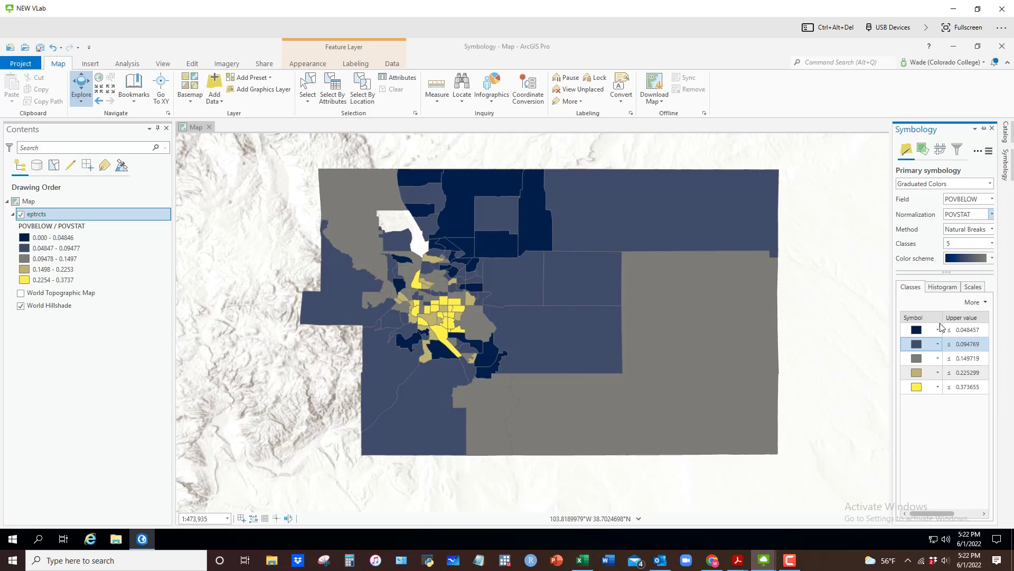
click(992, 215)
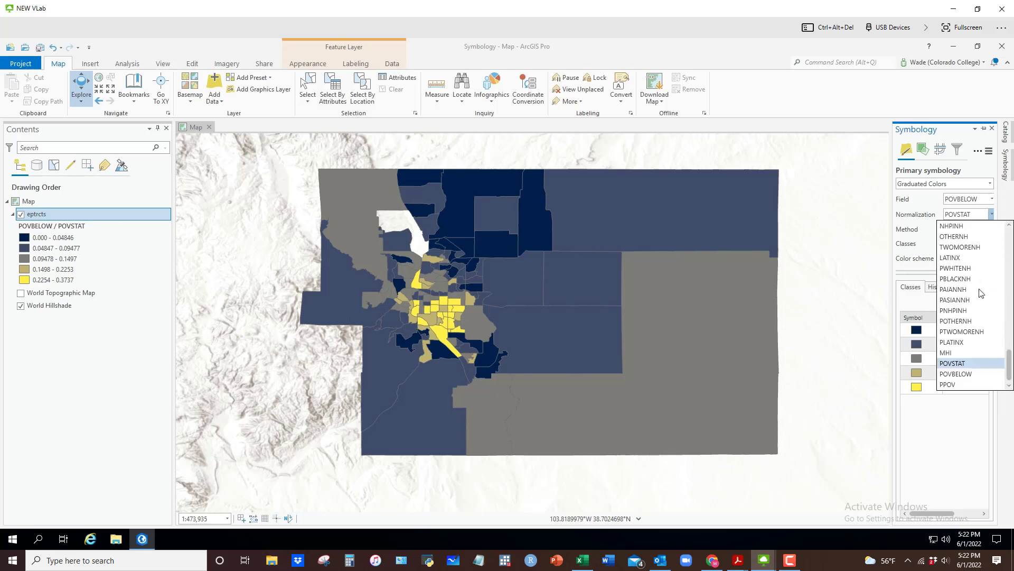
scroll(945, 296, up, 10)
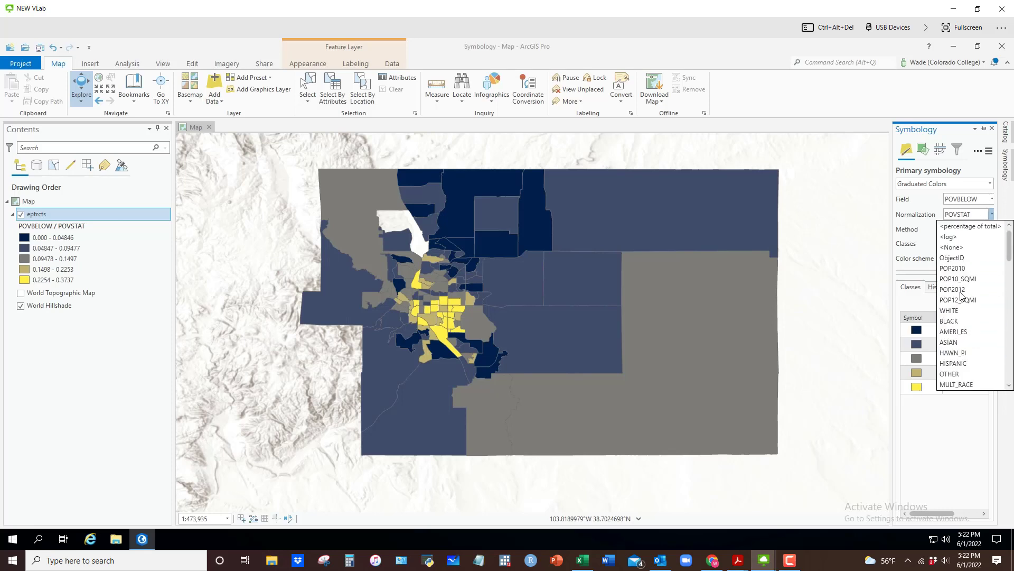
click(953, 226)
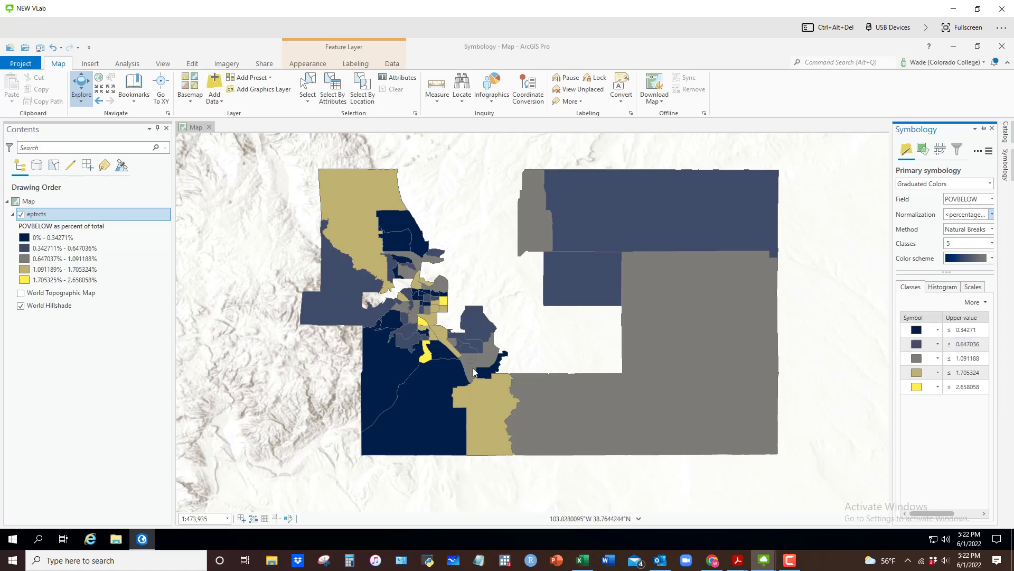
click(917, 330)
Switch eptrcts to Graduated Symbols sized by PPOV, five classes from 0.00 to 37.37.
click(991, 185)
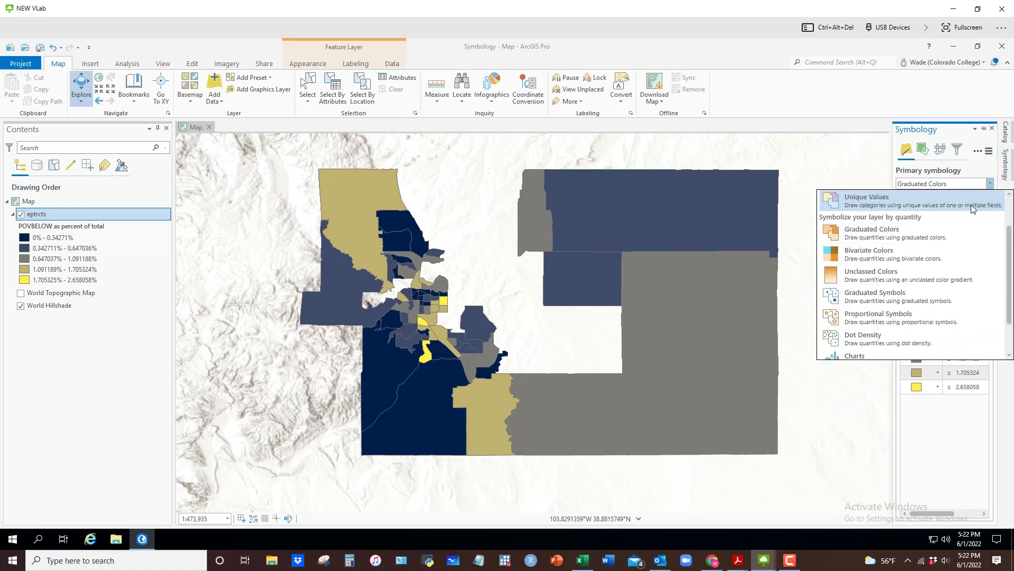
click(896, 299)
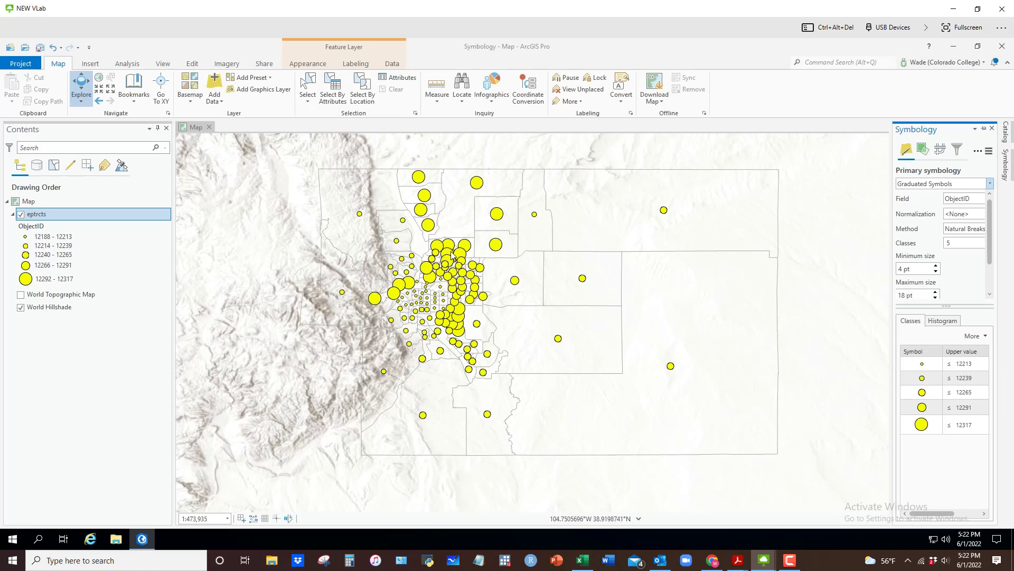
click(983, 201)
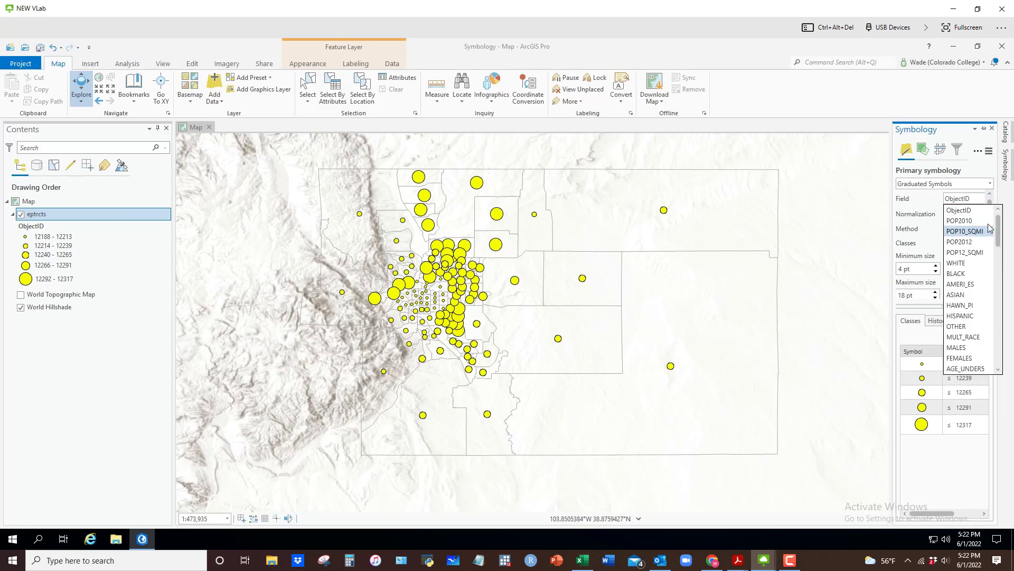
scroll(983, 278, down, 15)
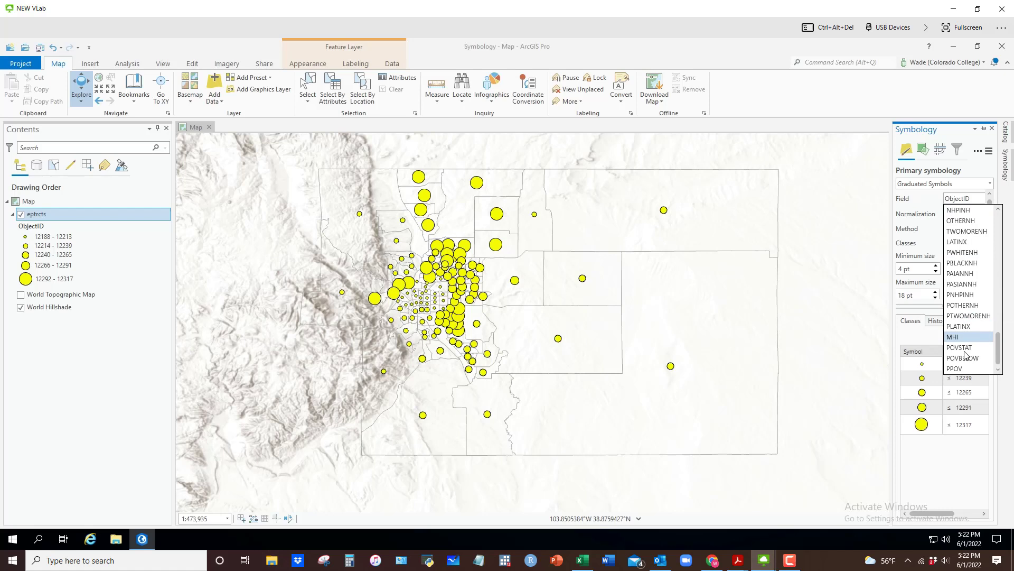
click(957, 369)
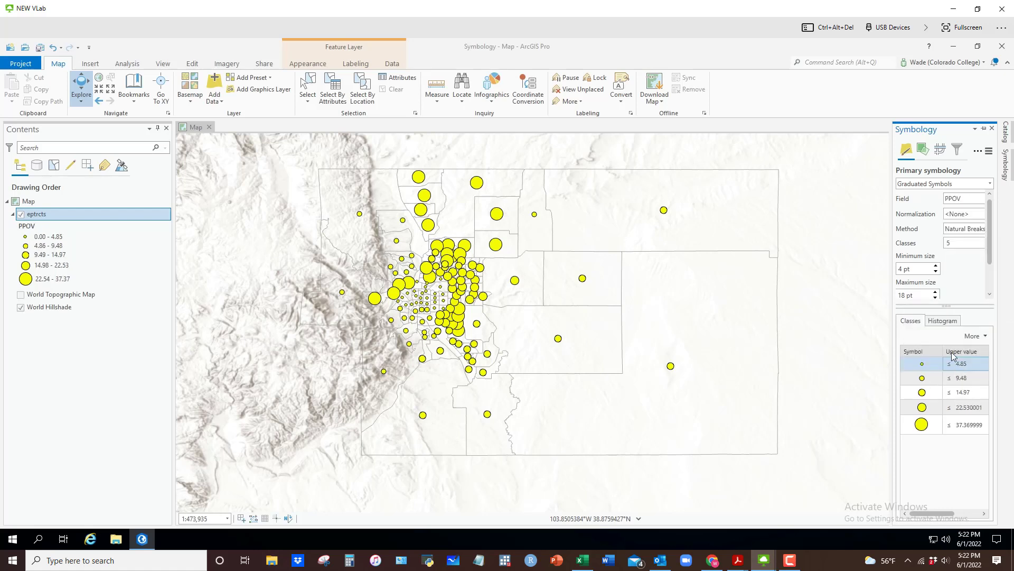
Set the PPOV circle sizes to a 2 pt minimum and 12 pt maximum.
click(936, 271)
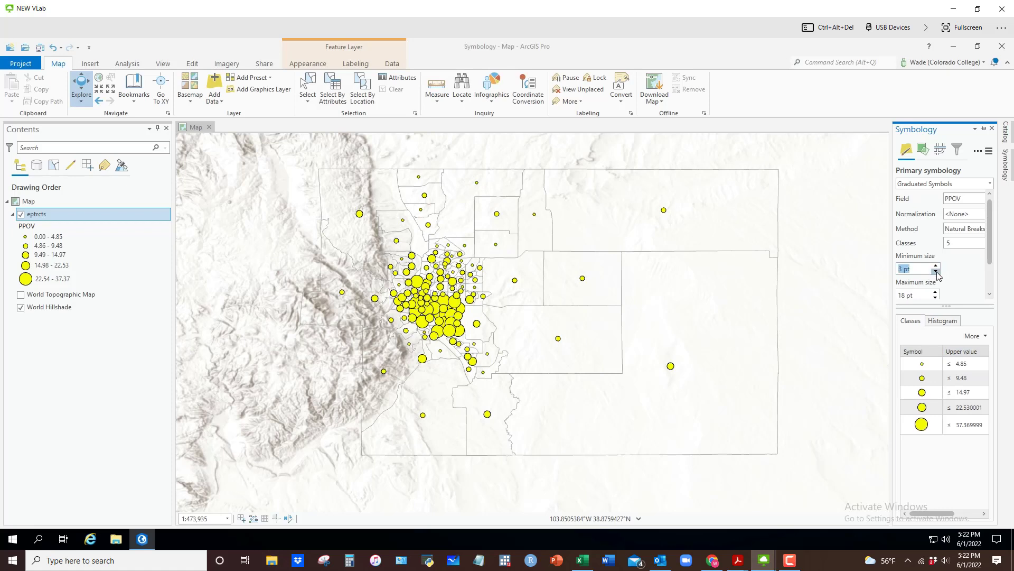
double_click(936, 298)
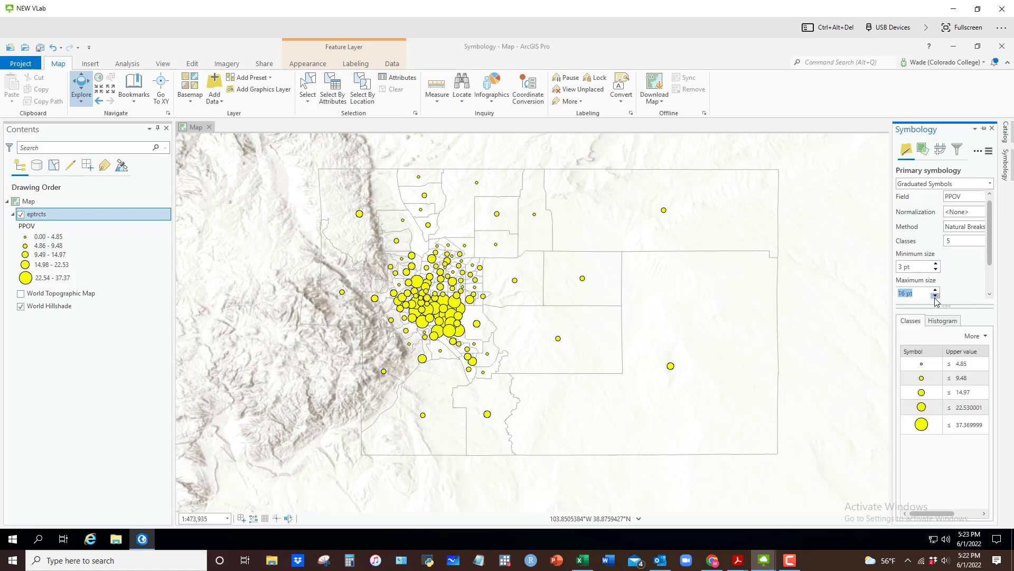
triple_click(936, 297)
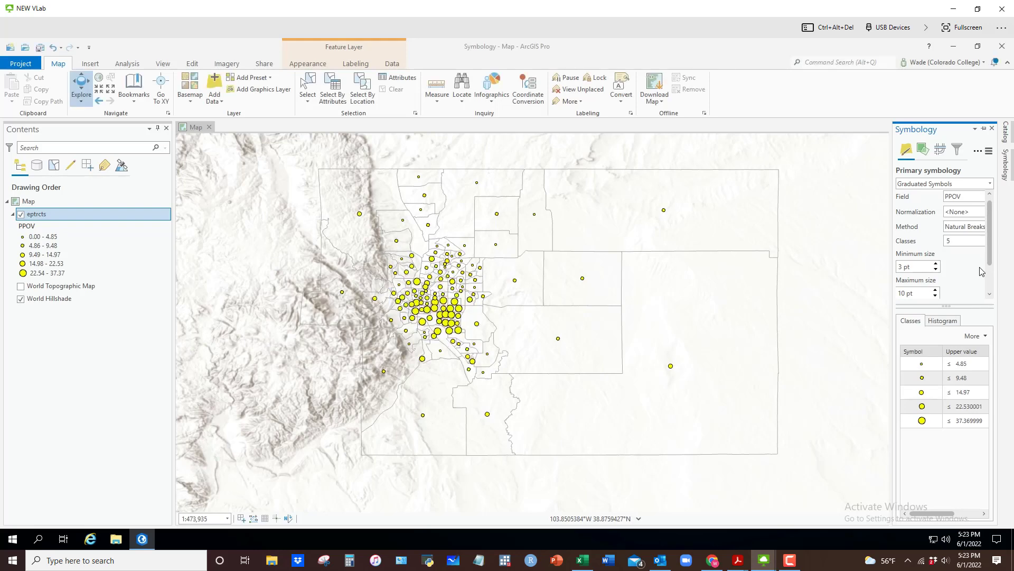
scroll(565, 264, up, 3)
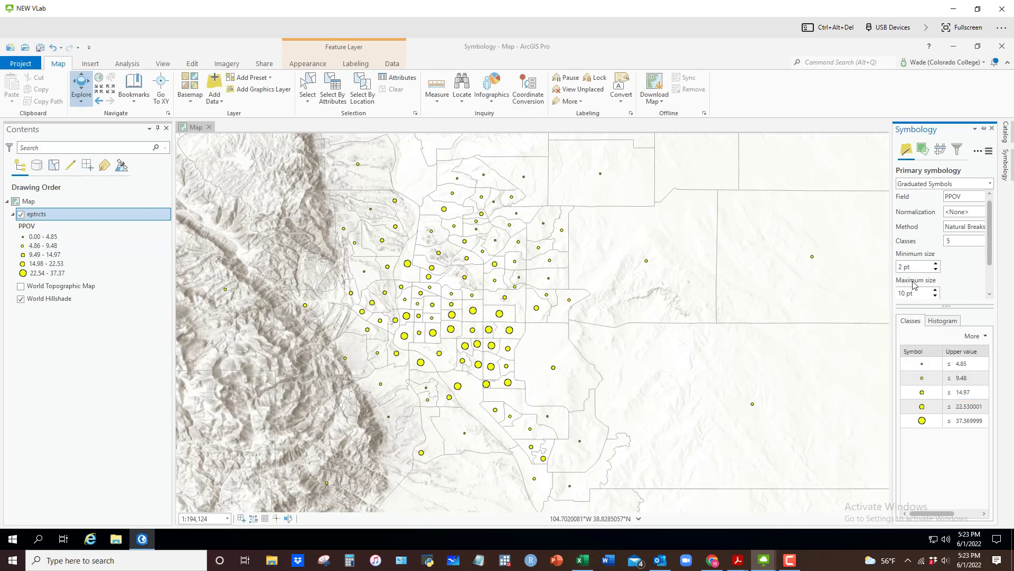
click(936, 291)
click(936, 291)
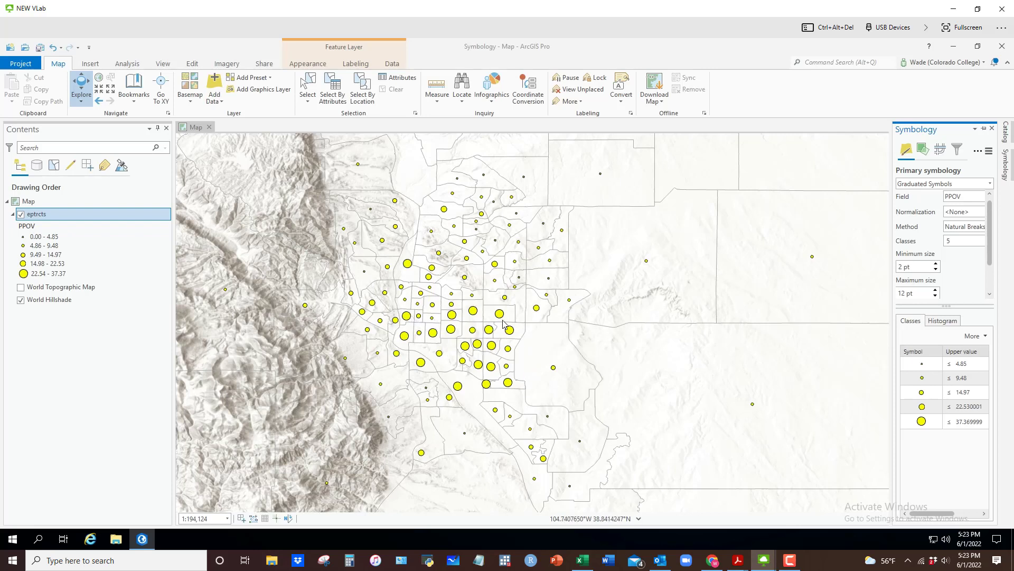
Size the graduated circles by POVBELOW counts, five classes from 0 to 1939.
click(982, 202)
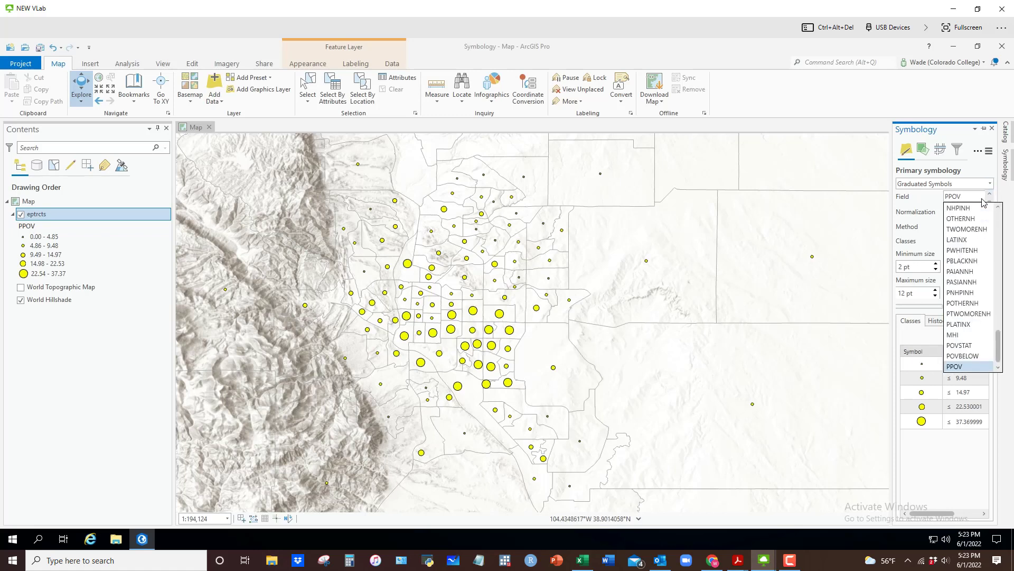
click(975, 356)
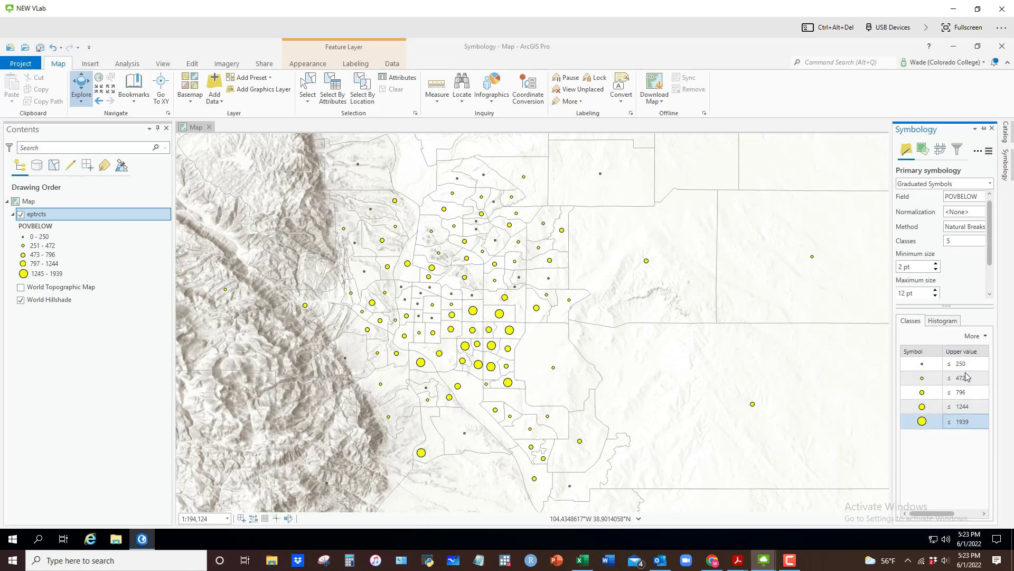
click(943, 408)
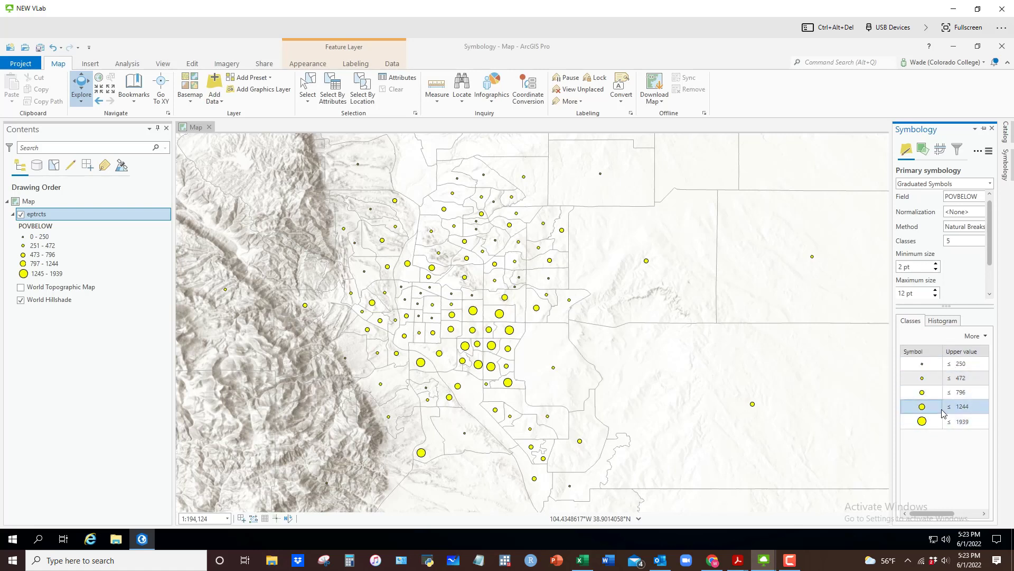
click(988, 183)
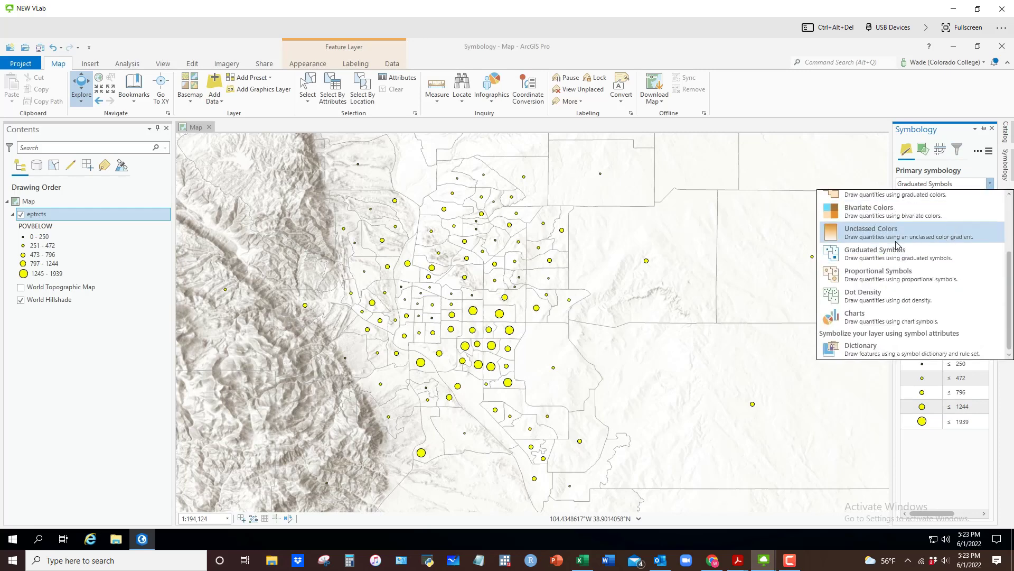
Switch to Dot Density on POVBELOW with 2 pt dots each worth 4 people.
click(863, 296)
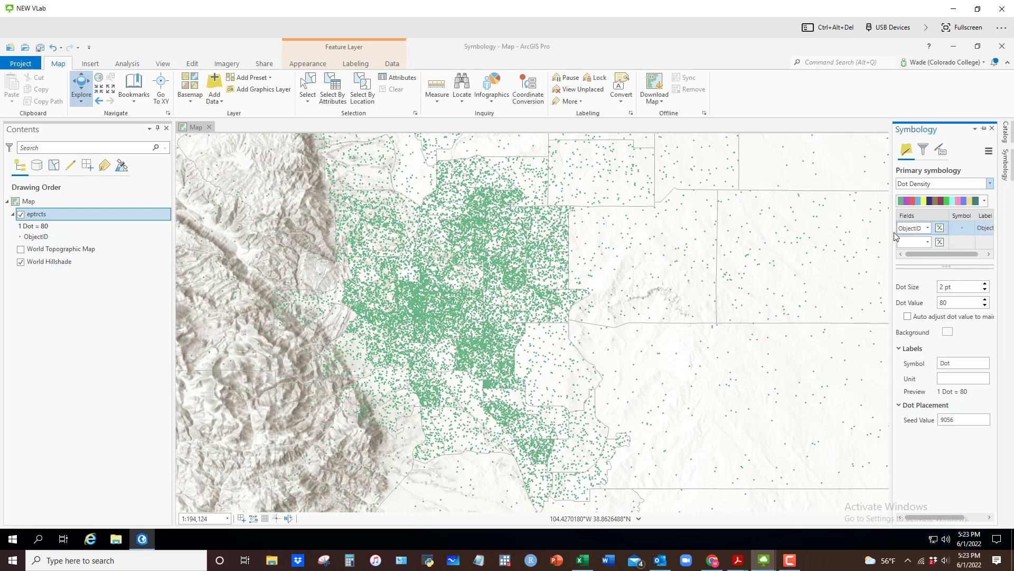
click(928, 229)
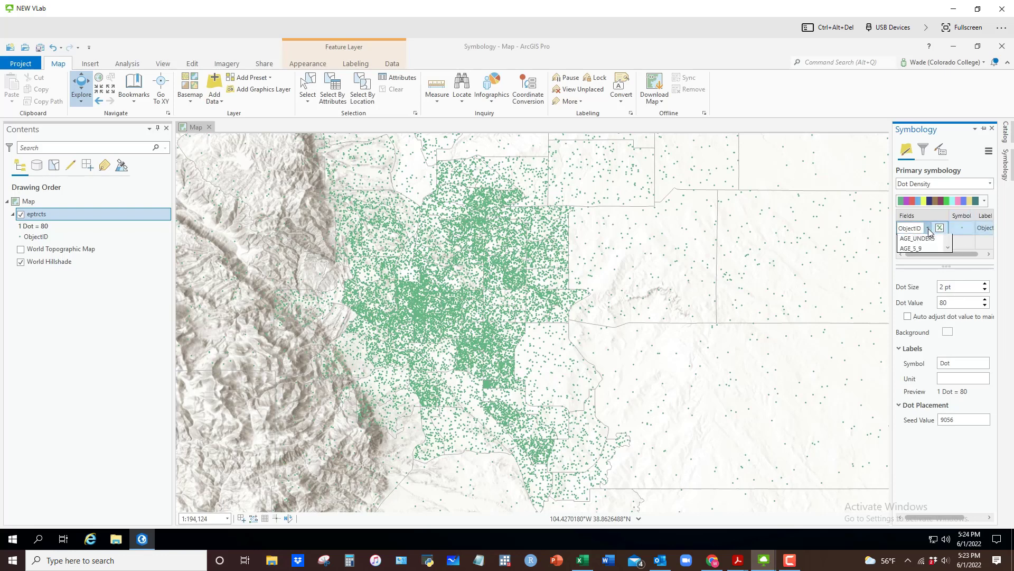
scroll(919, 309, down, 10)
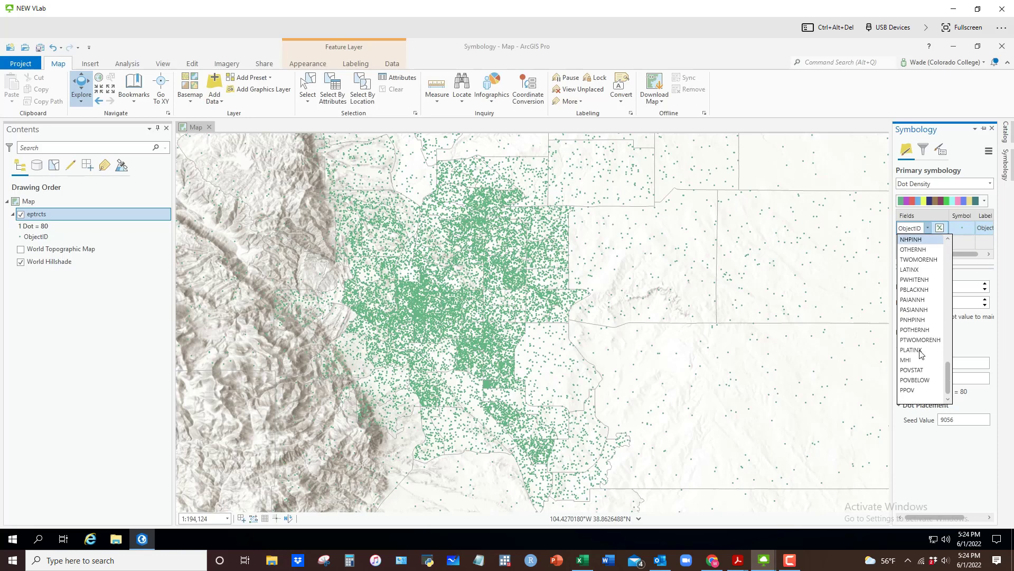
click(916, 380)
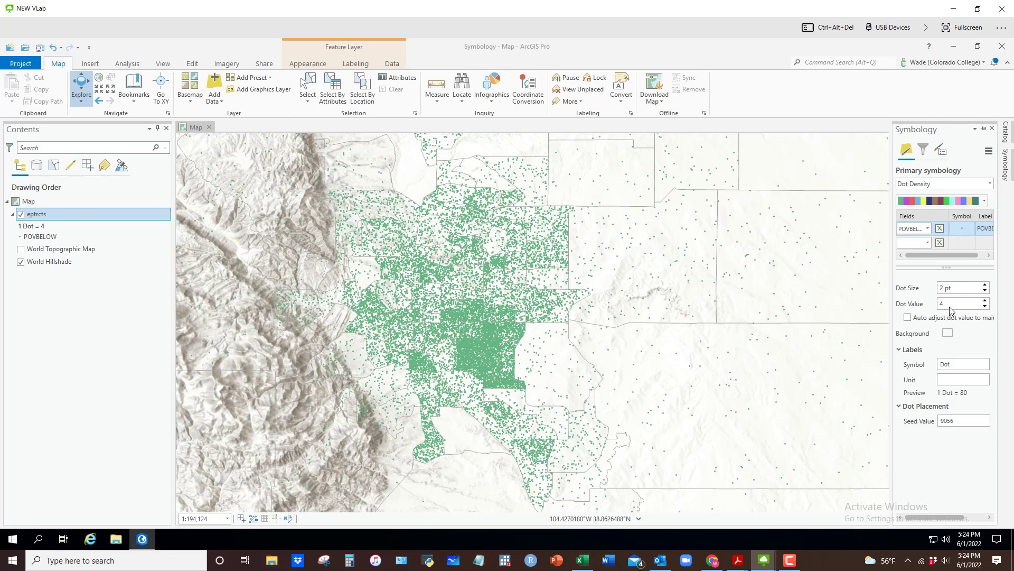
scroll(600, 300, up, 4)
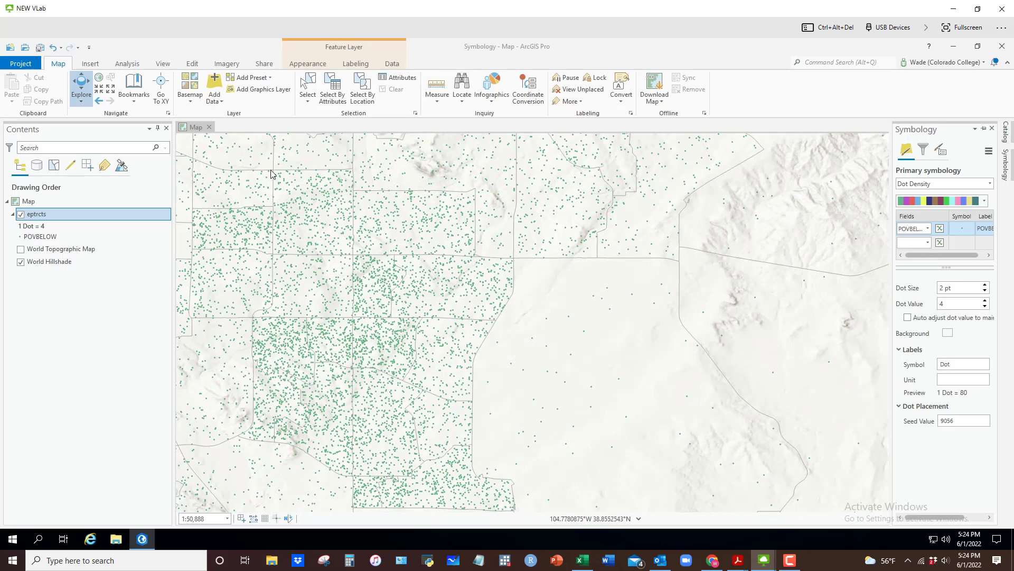
scroll(459, 312, down, 3)
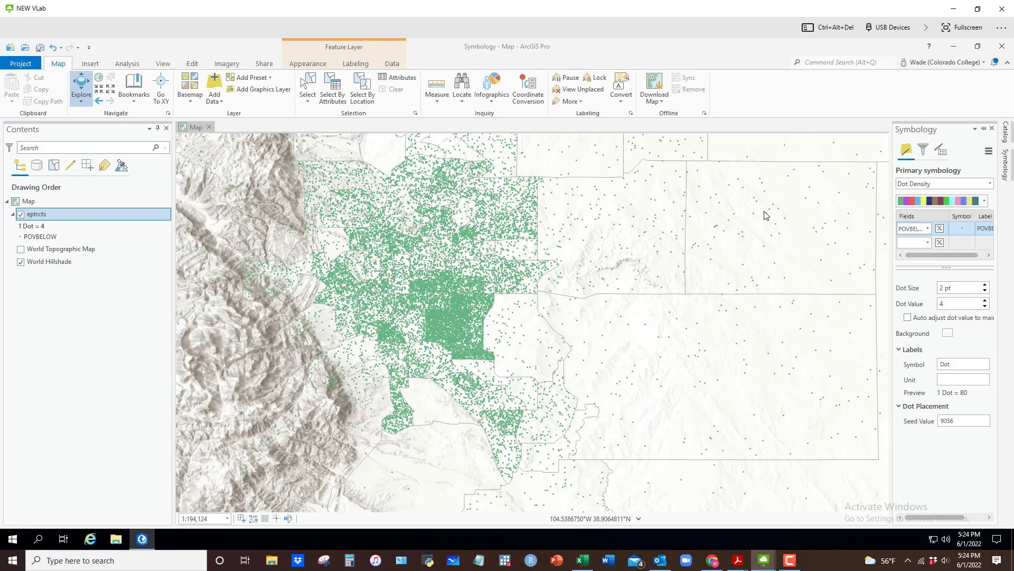
Replace POVBELOW with WHITENH and add BLACKNH as the second dot field.
click(928, 228)
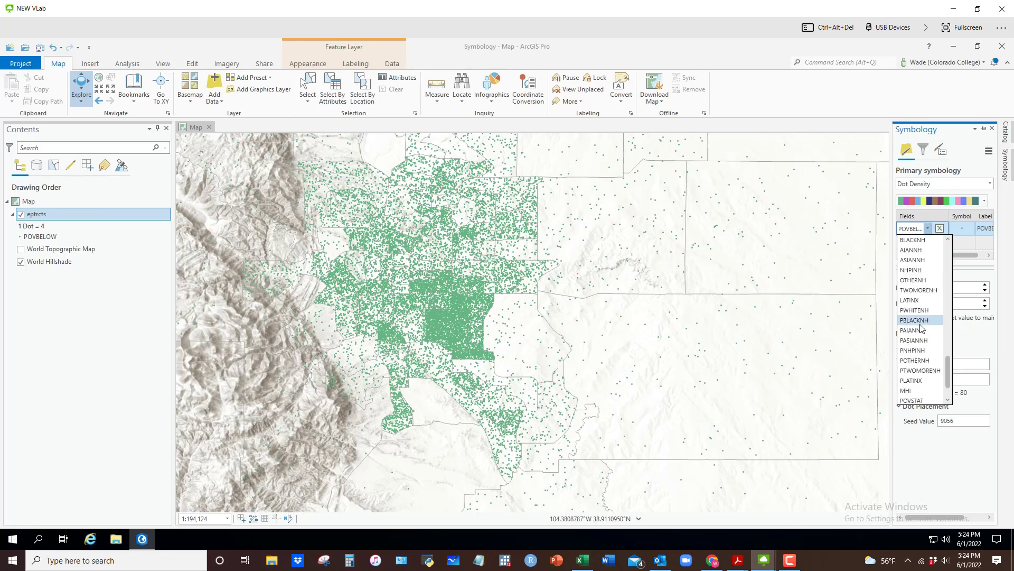
scroll(920, 327, up, 3)
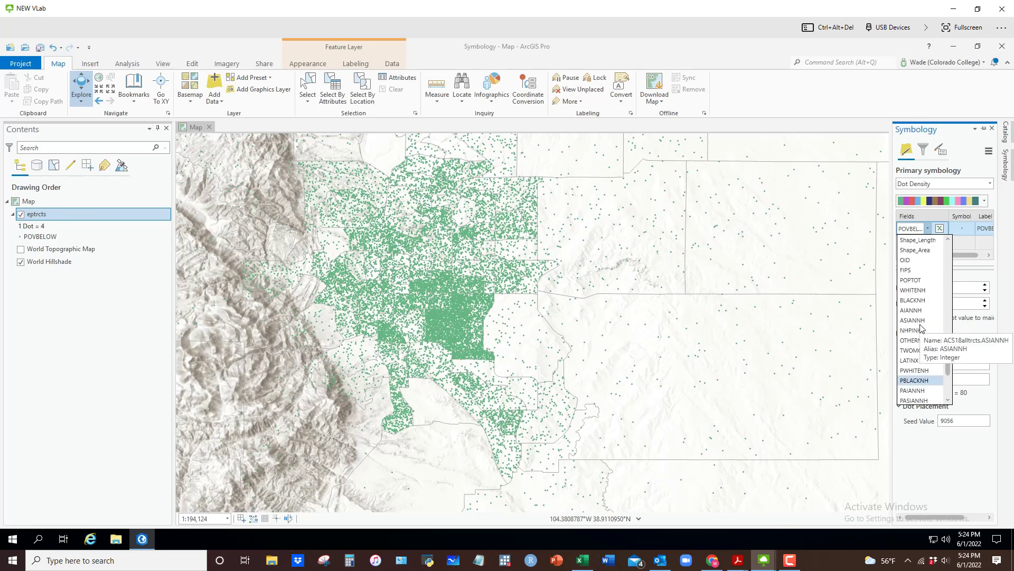
click(912, 290)
click(928, 243)
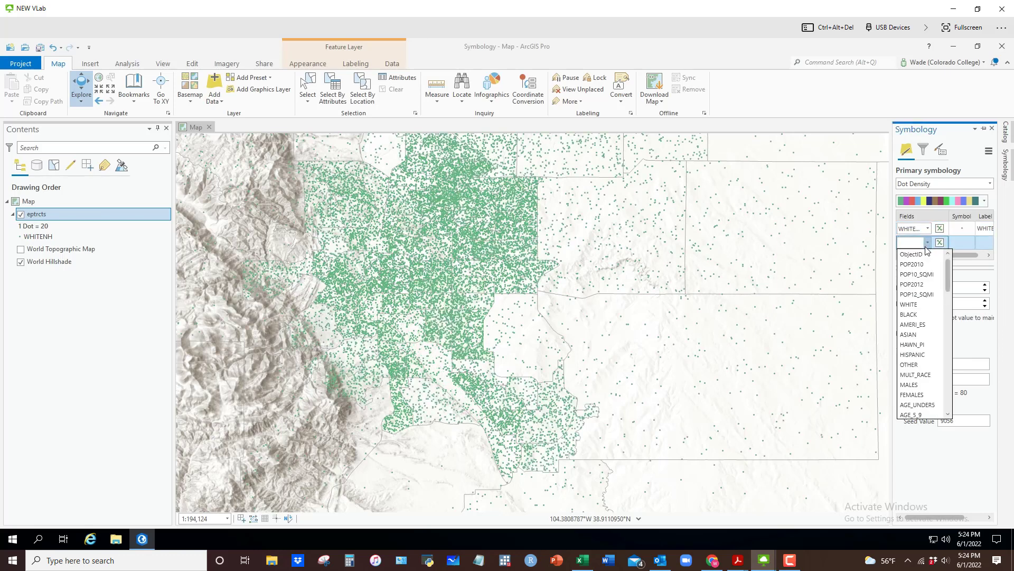
scroll(925, 337, down, 5)
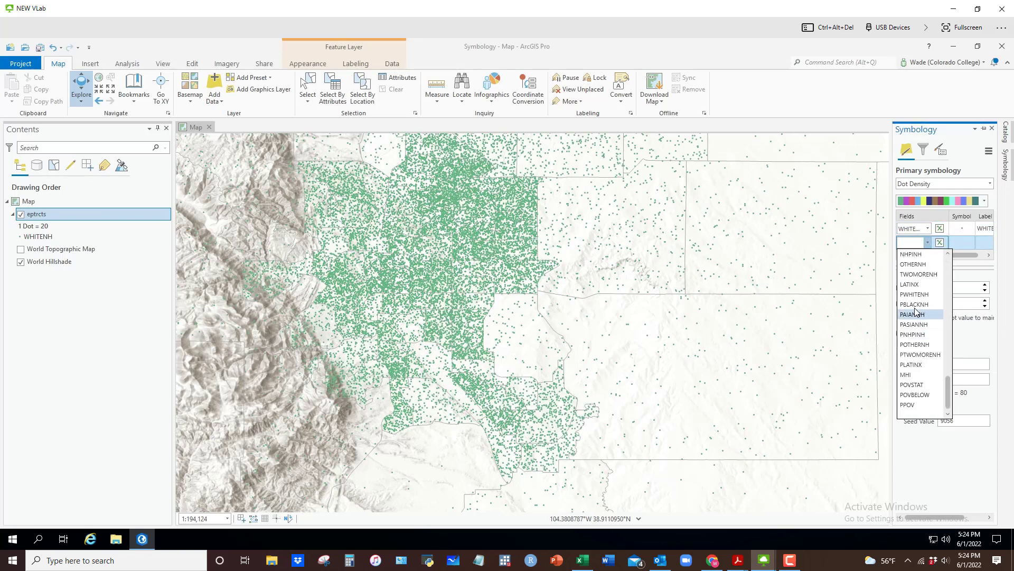
scroll(920, 289, up, 2)
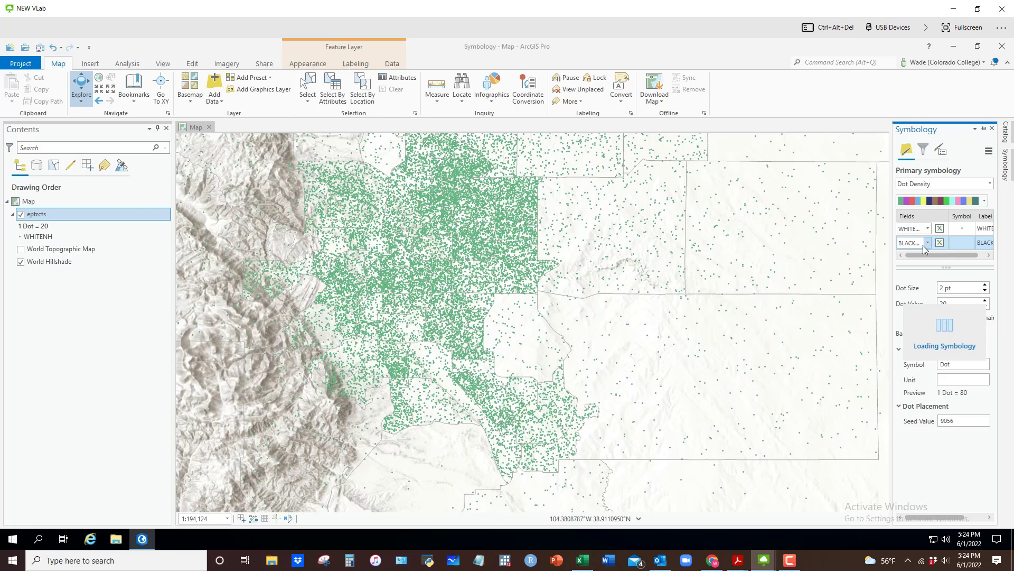
click(928, 258)
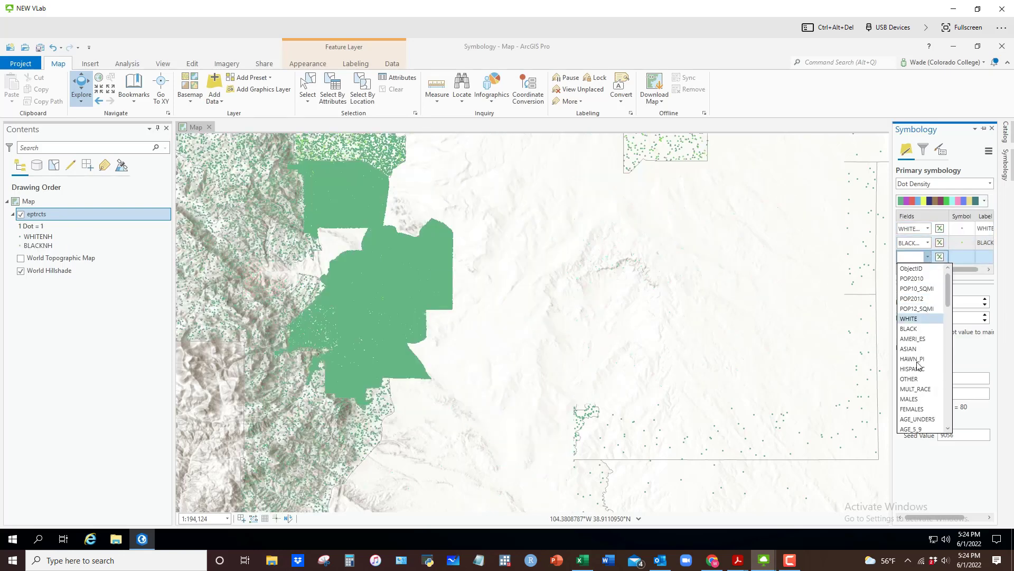
Add LATINX and ASIANNH as the third and fourth dot fields.
scroll(919, 365, down, 10)
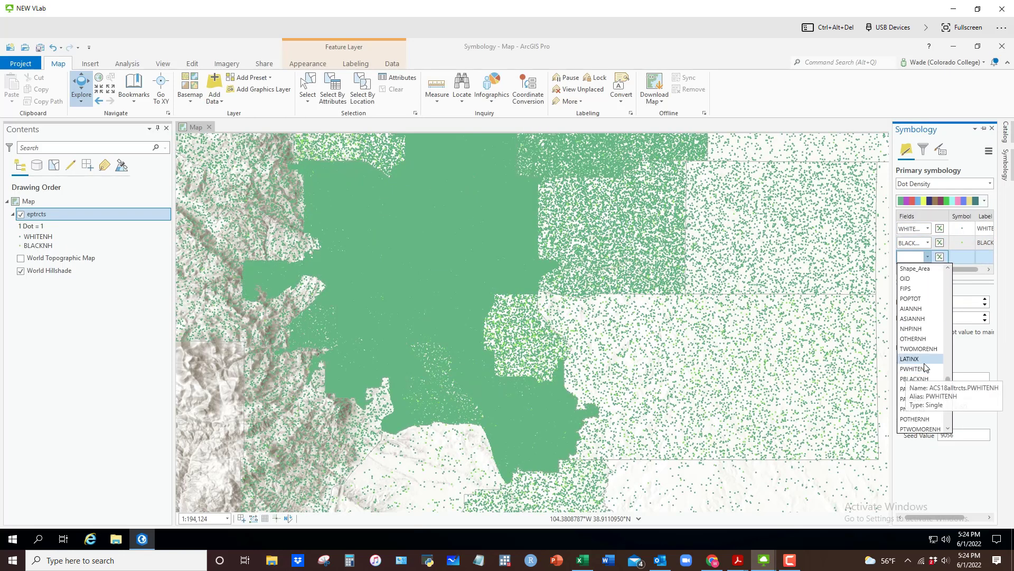
click(914, 358)
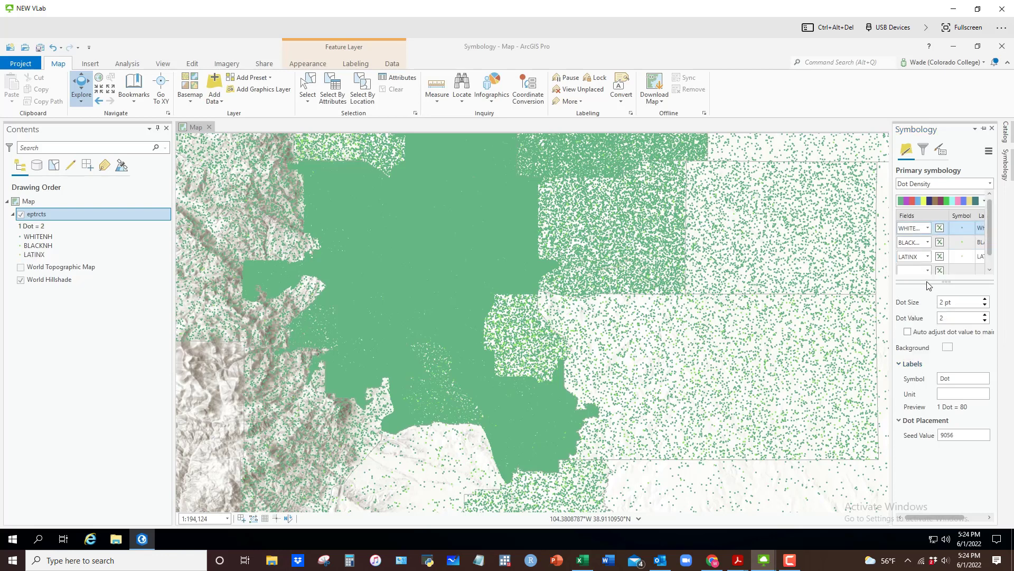
click(928, 270)
scroll(916, 369, down, 5)
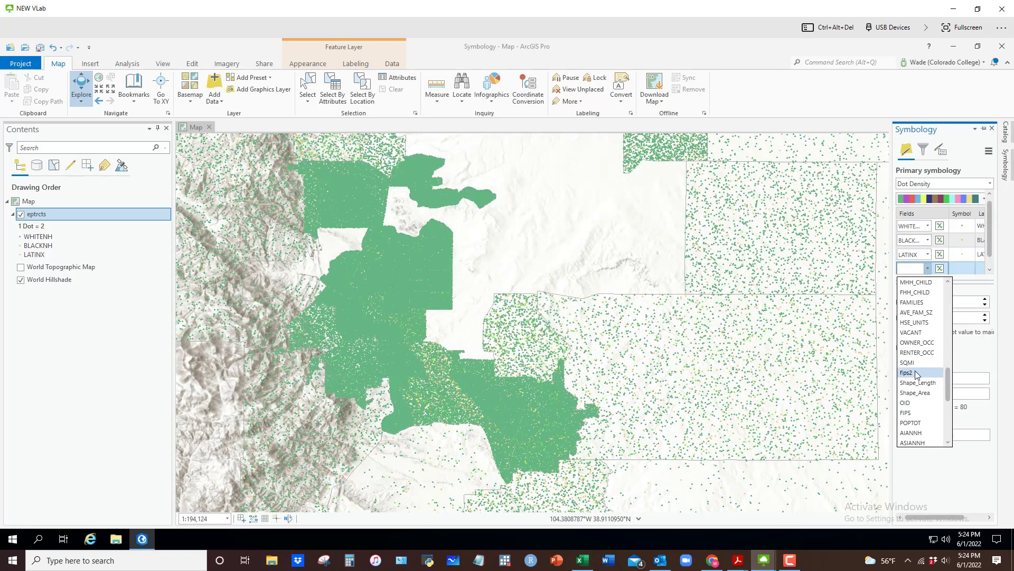
scroll(920, 354, down, 4)
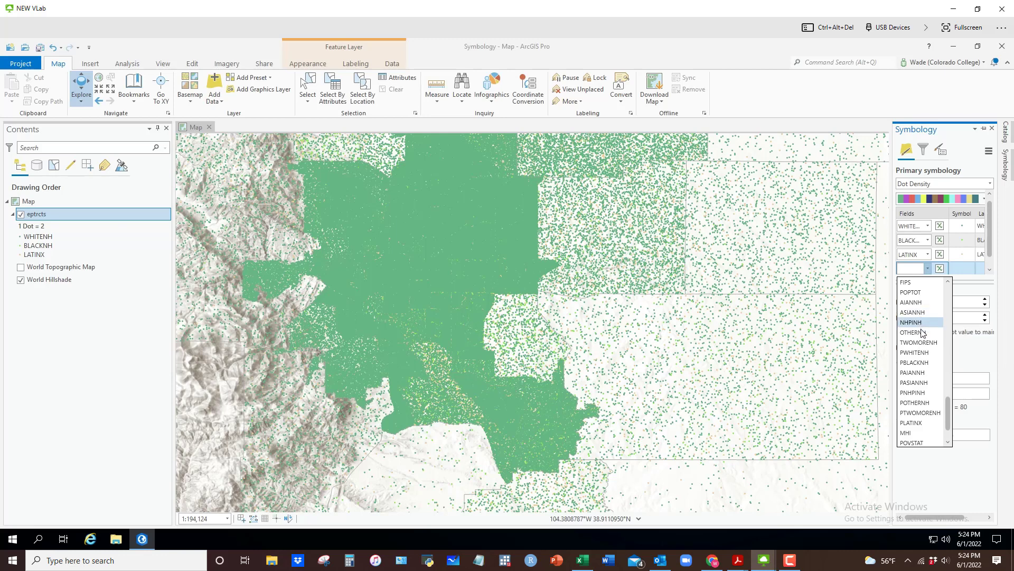
click(918, 312)
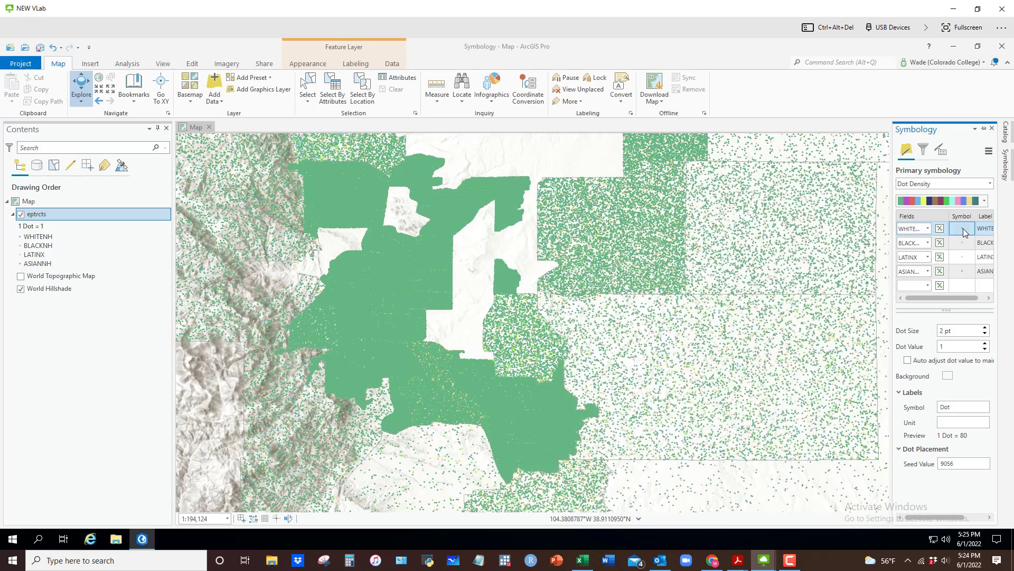
Pick ArcGIS Colors swatches so WHITENH dots are red, BLACKNH blue, LATINX orange and ASIANNH green.
click(963, 228)
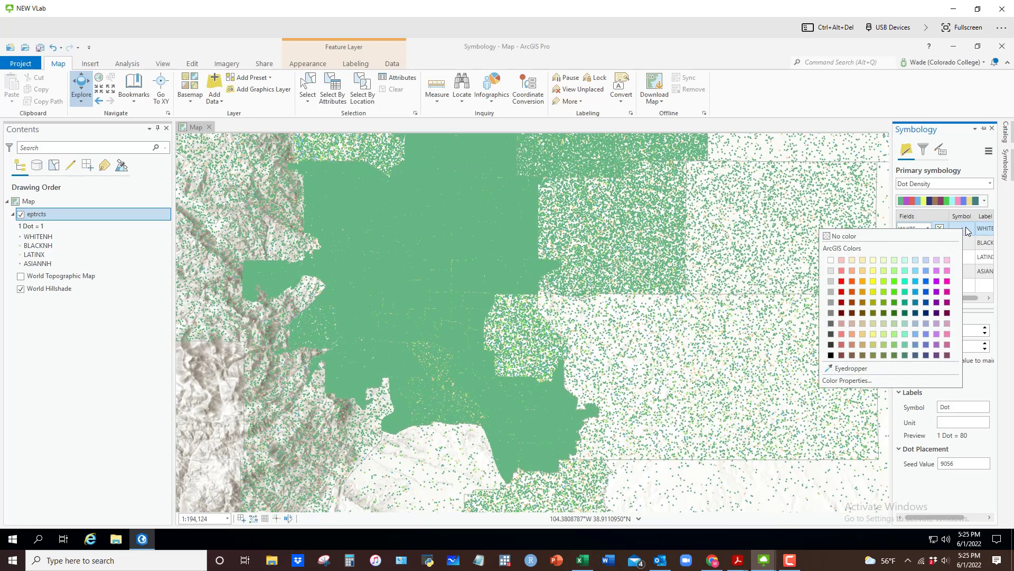
click(842, 283)
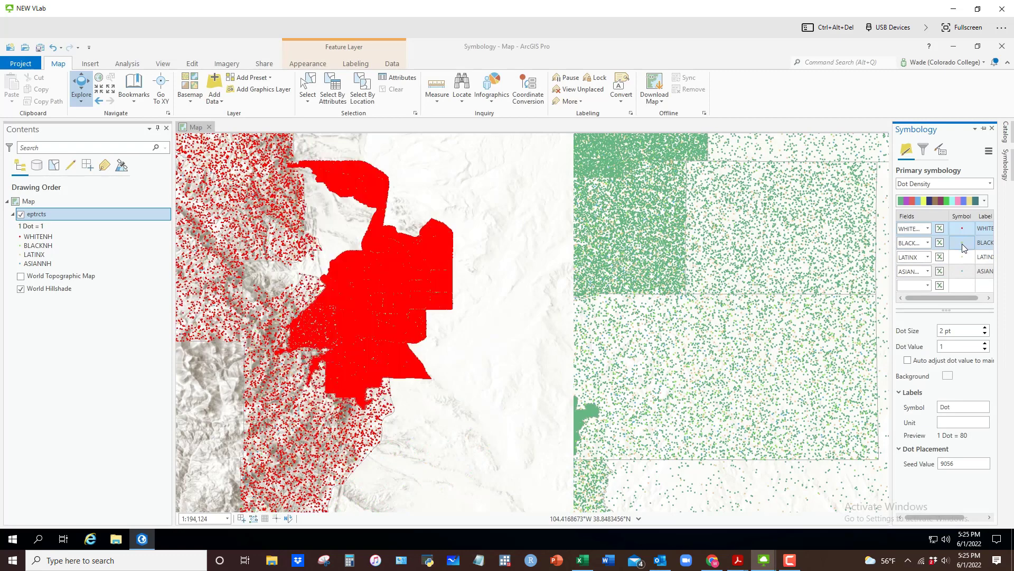
click(963, 243)
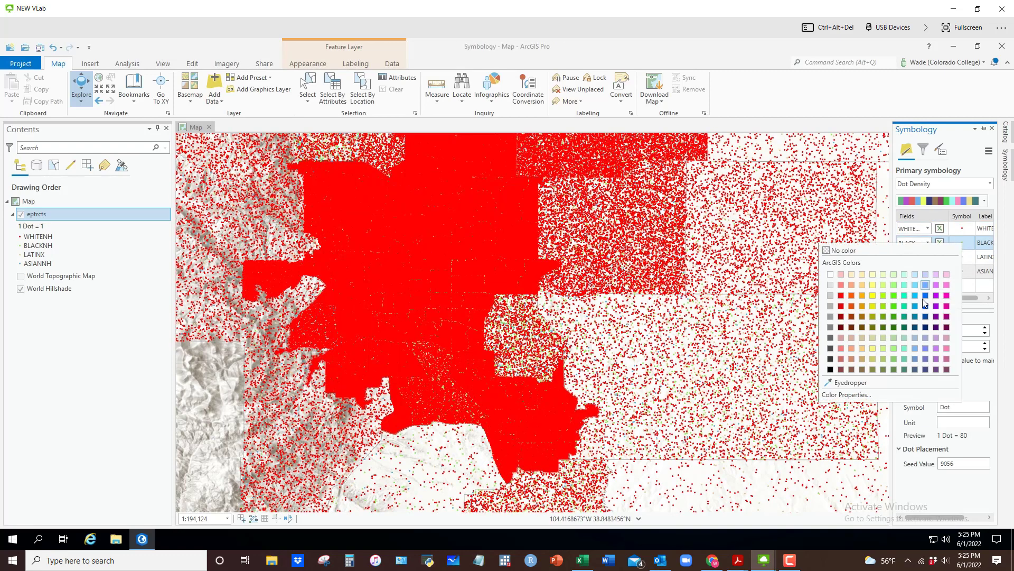
click(926, 295)
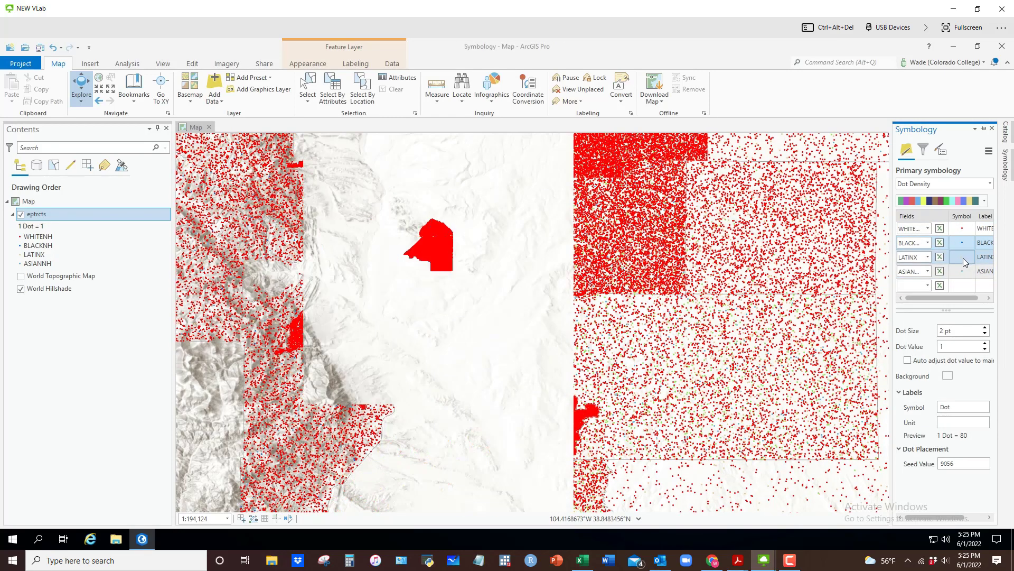
click(962, 257)
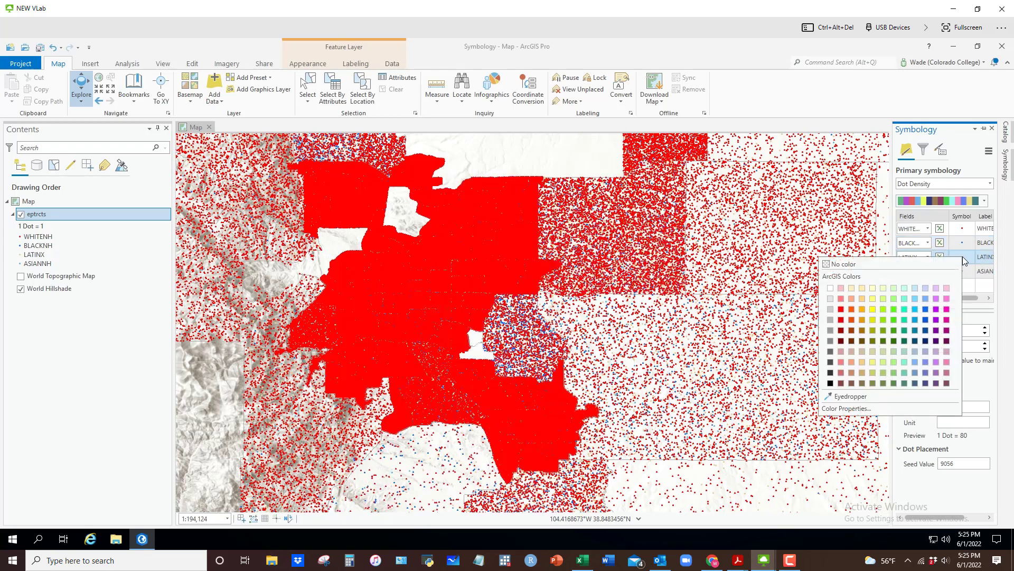
click(864, 309)
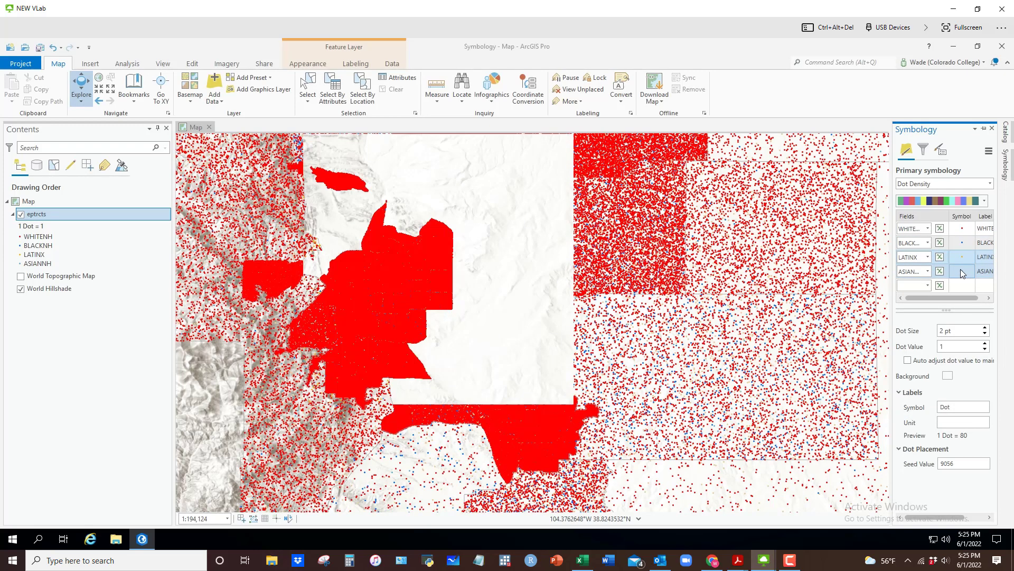
click(961, 271)
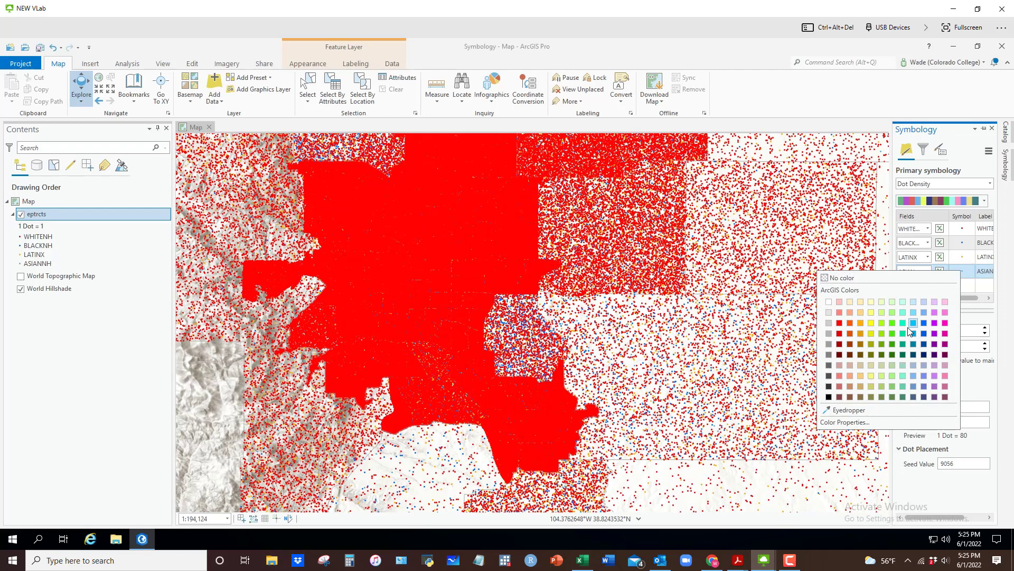
click(892, 334)
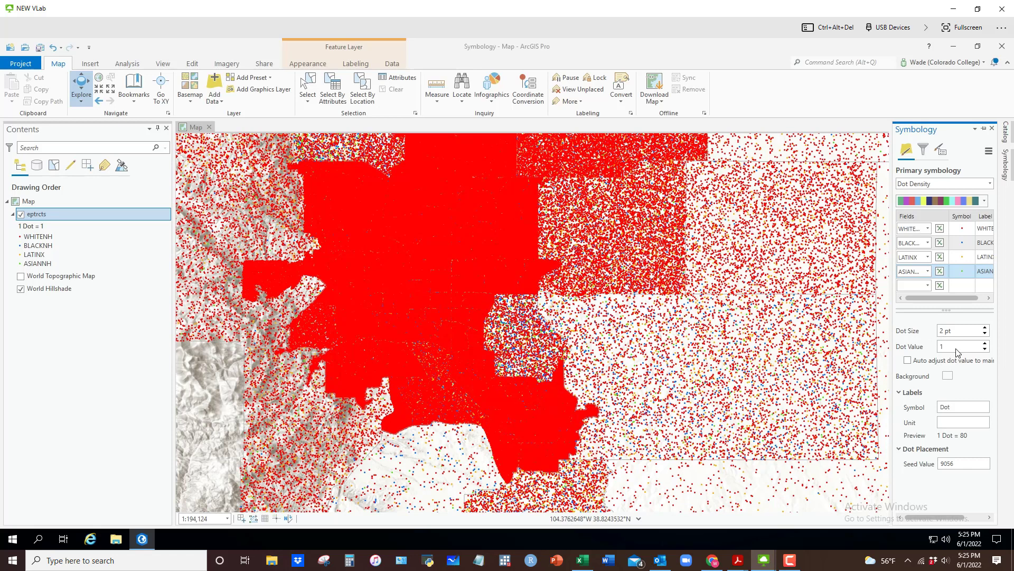
Set the dot value to 1 Dot = 25 and zoom the map out and in to check.
key(Tab)
text(25)
key(Return)
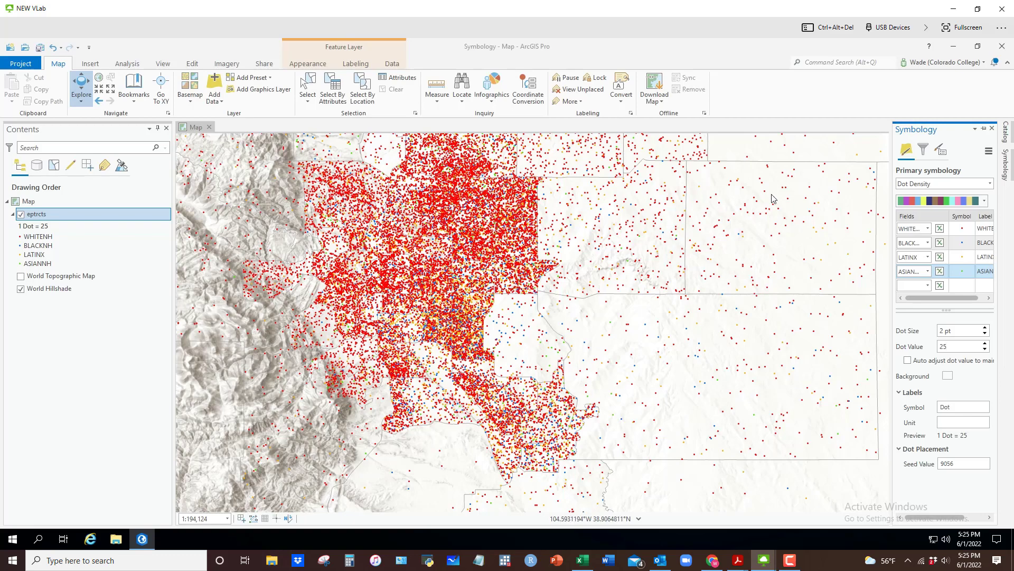
scroll(433, 256, down, 2)
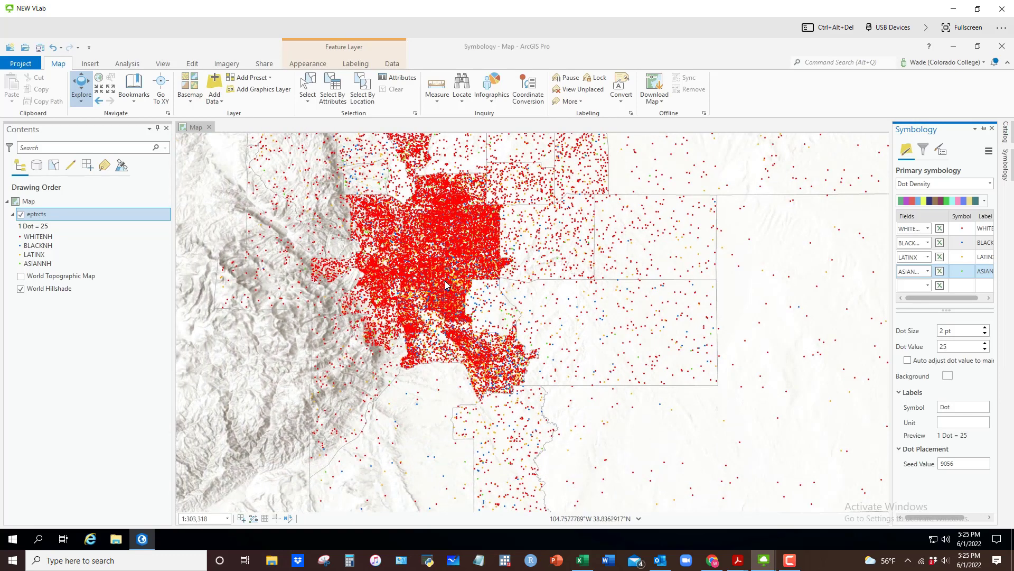
scroll(445, 285, up, 3)
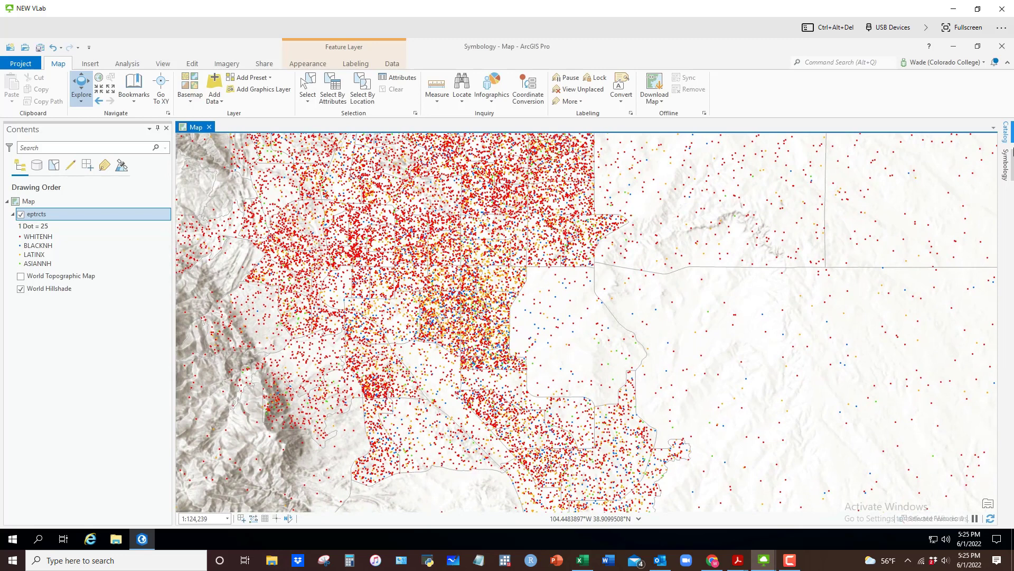
Bring the dot density settings back beside the map and select the Dot Value box again.
click(1010, 162)
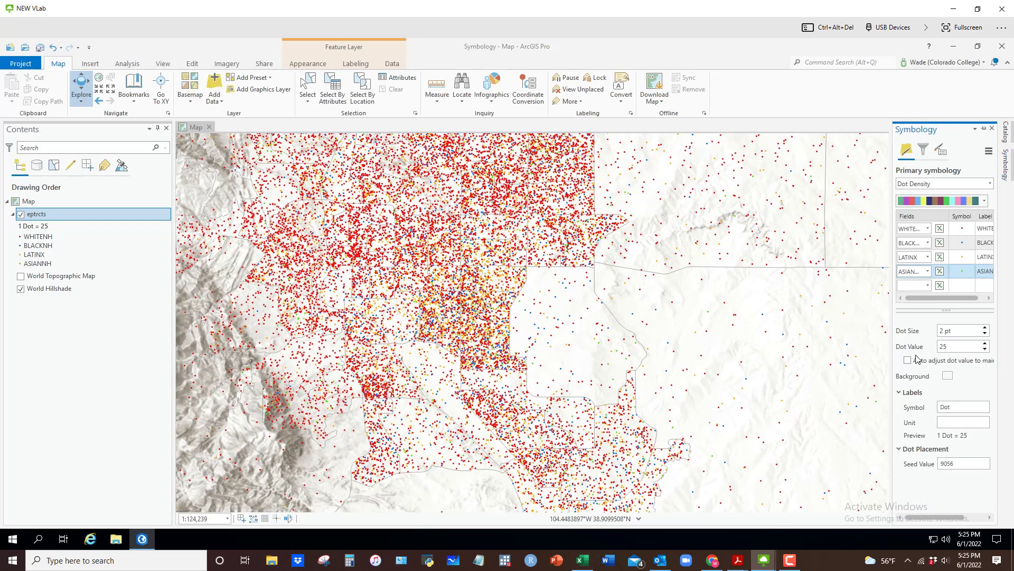
click(979, 348)
scroll(560, 306, down, 2)
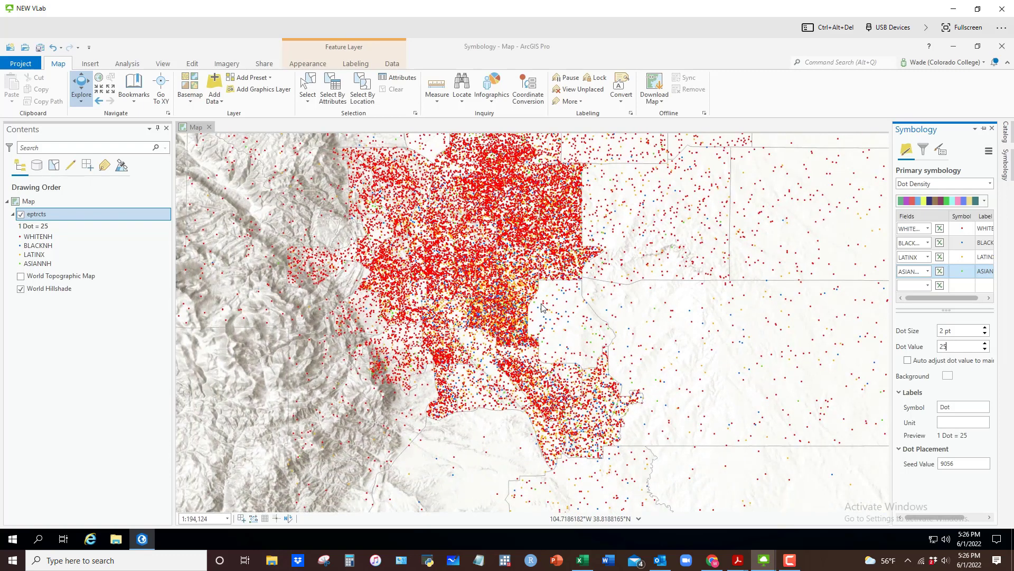